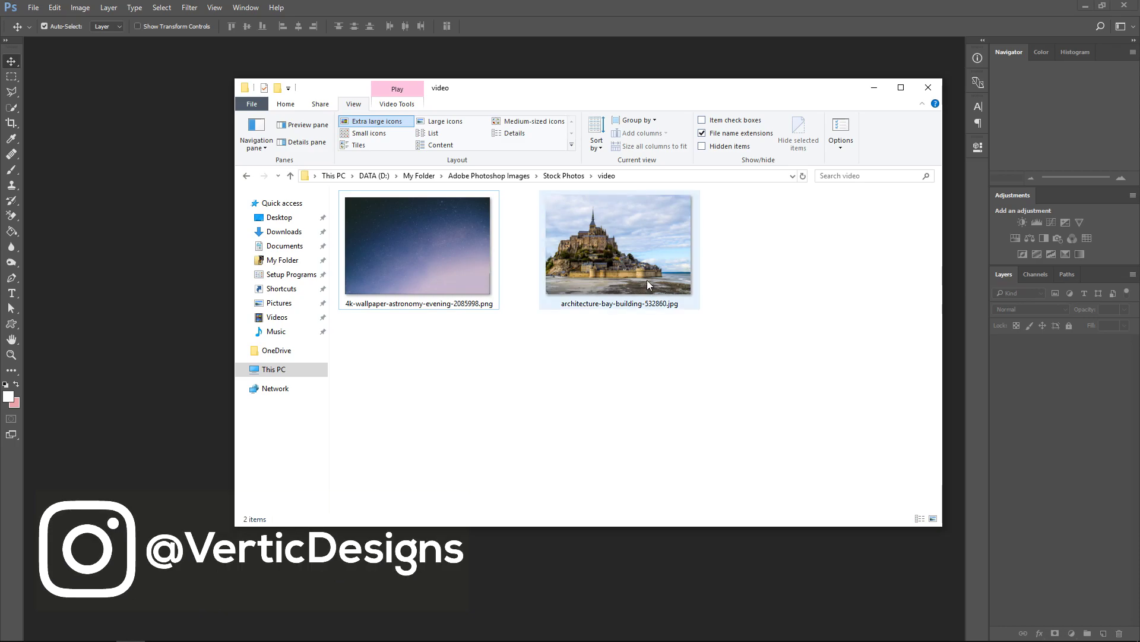
Open architecture-bay-building-532860.jpg, the Mont Saint-Michel photo, in Photoshop
{"action": "left_click_drag", "start_coordinate": [588, 269], "coordinate": [186, 244]}
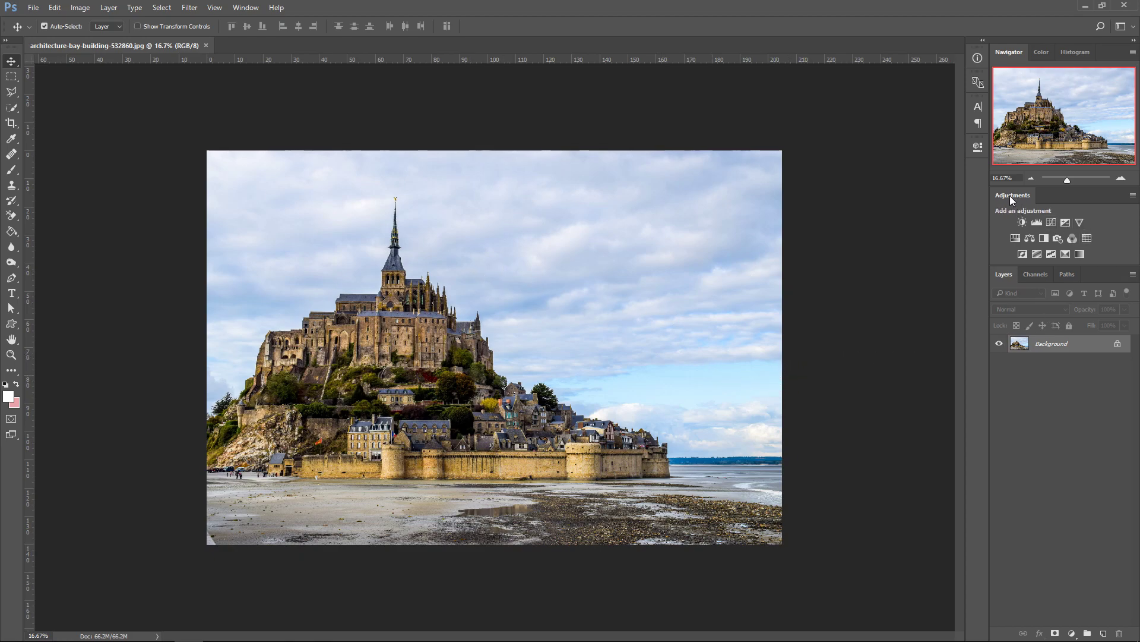
{"action": "left_click", "coordinate": [254, 16]}
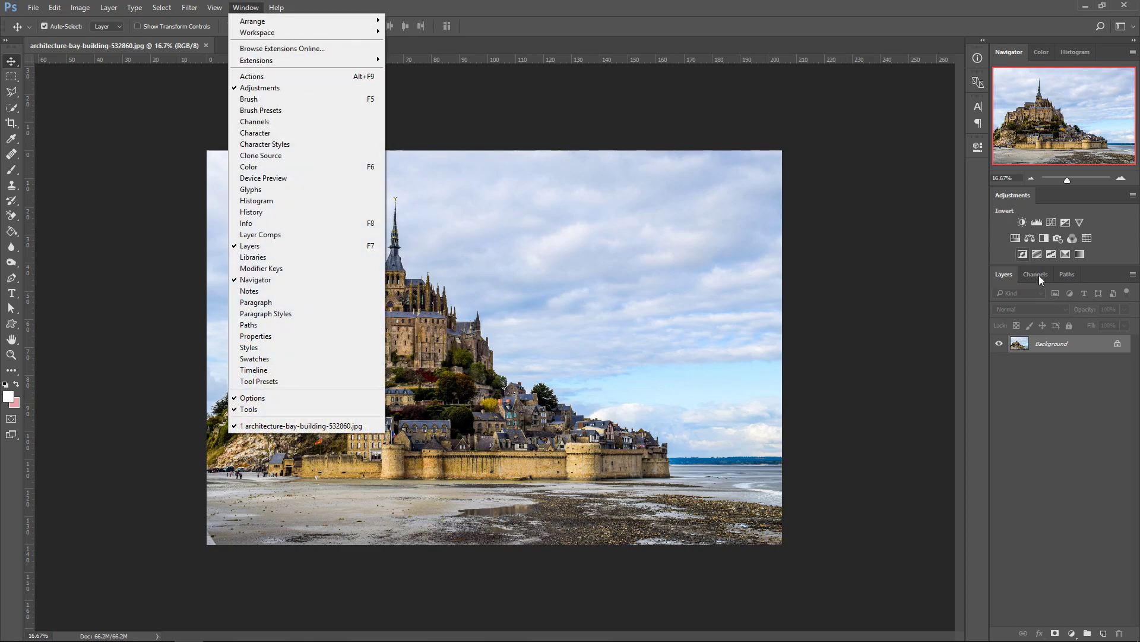
{"action": "left_click", "coordinate": [1044, 363]}
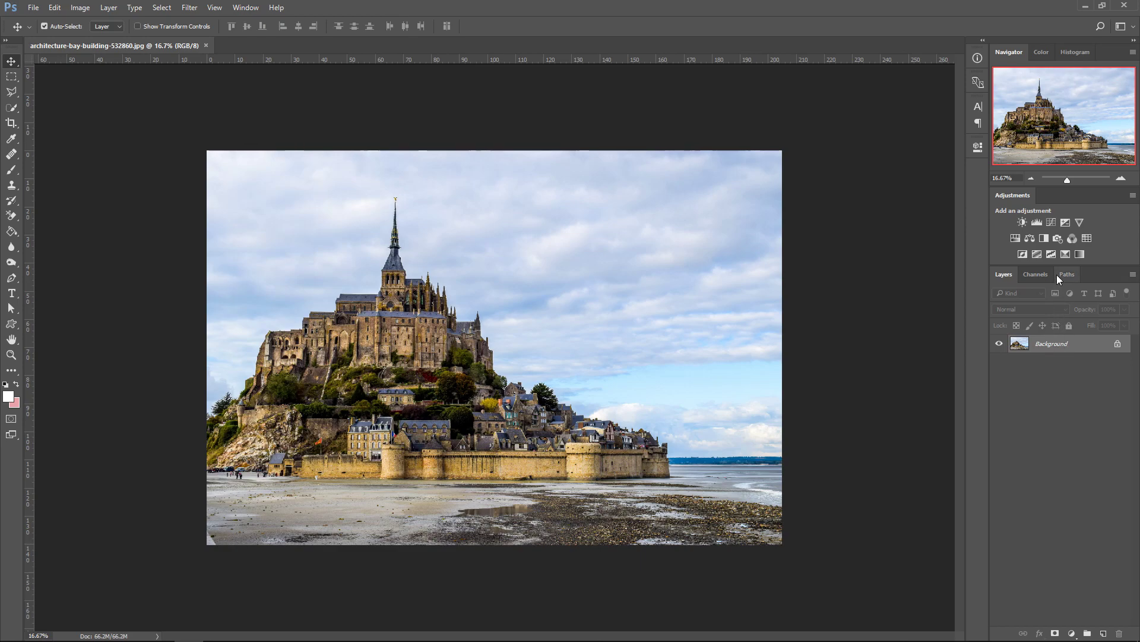
Add a Threshold adjustment layer at level 173 so the photo becomes pure black and white
{"action": "left_click", "coordinate": [1051, 254]}
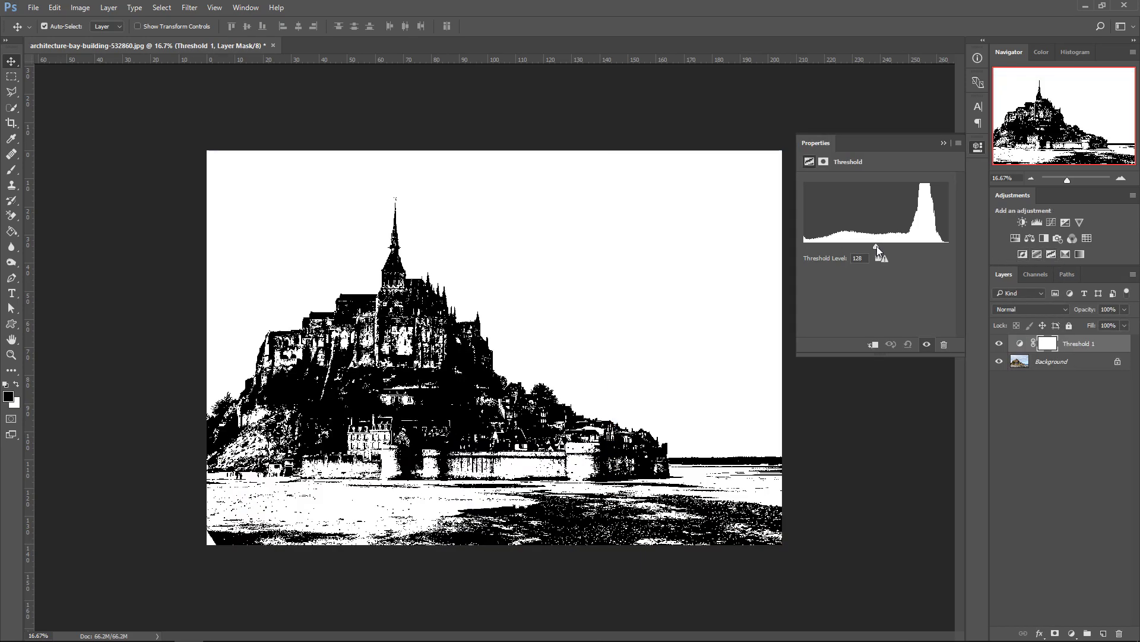
{"action": "left_click_drag", "start_coordinate": [876, 245], "coordinate": [901, 244]}
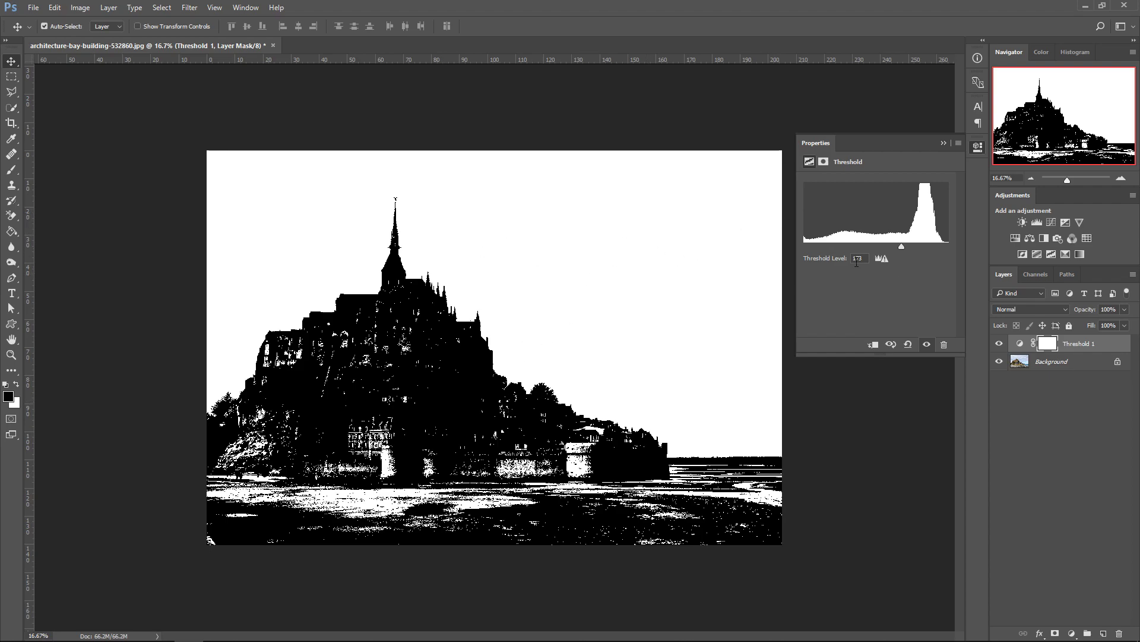
{"action": "left_click", "coordinate": [948, 143]}
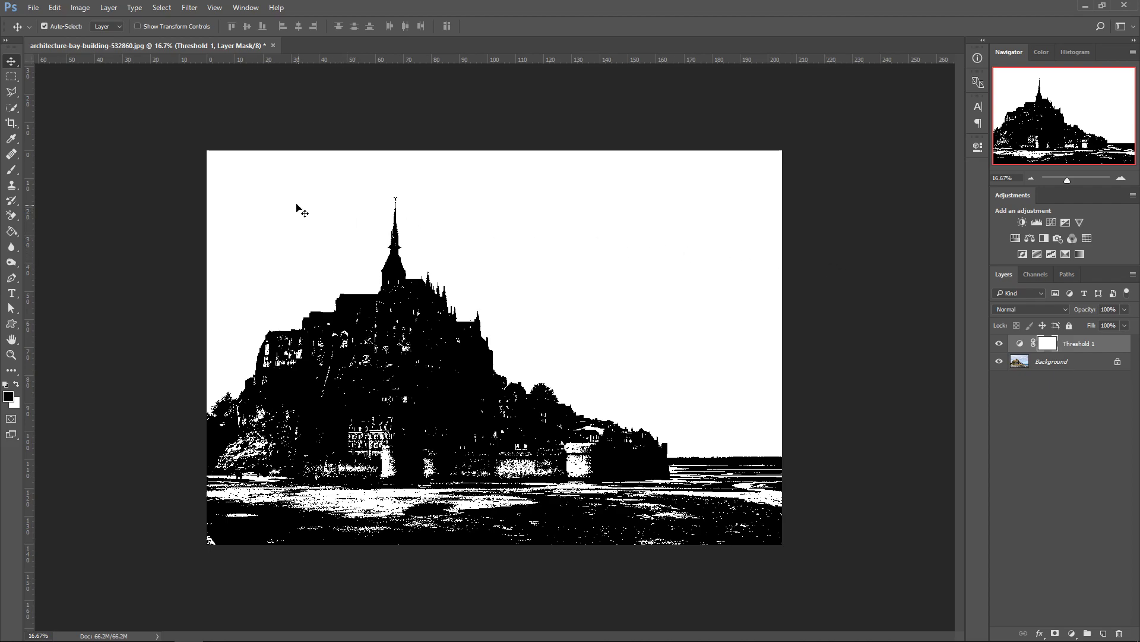
Brush the white sky around the castle silhouette with the Quick Selection Tool to select it
{"action": "left_click", "coordinate": [10, 110]}
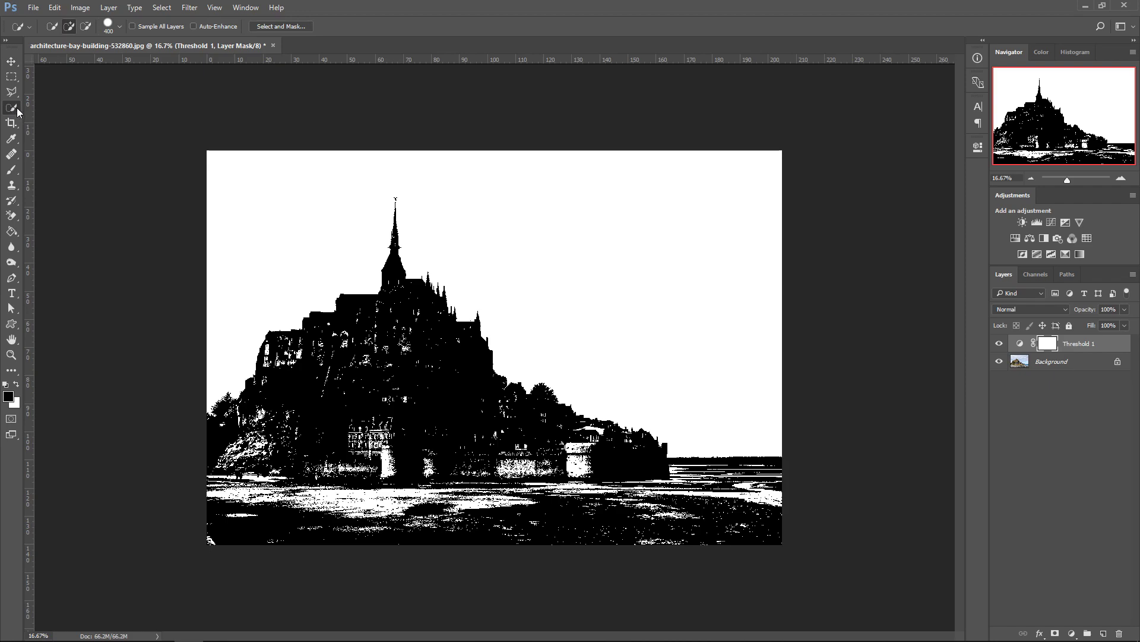
{"action": "right_click", "coordinate": [17, 112]}
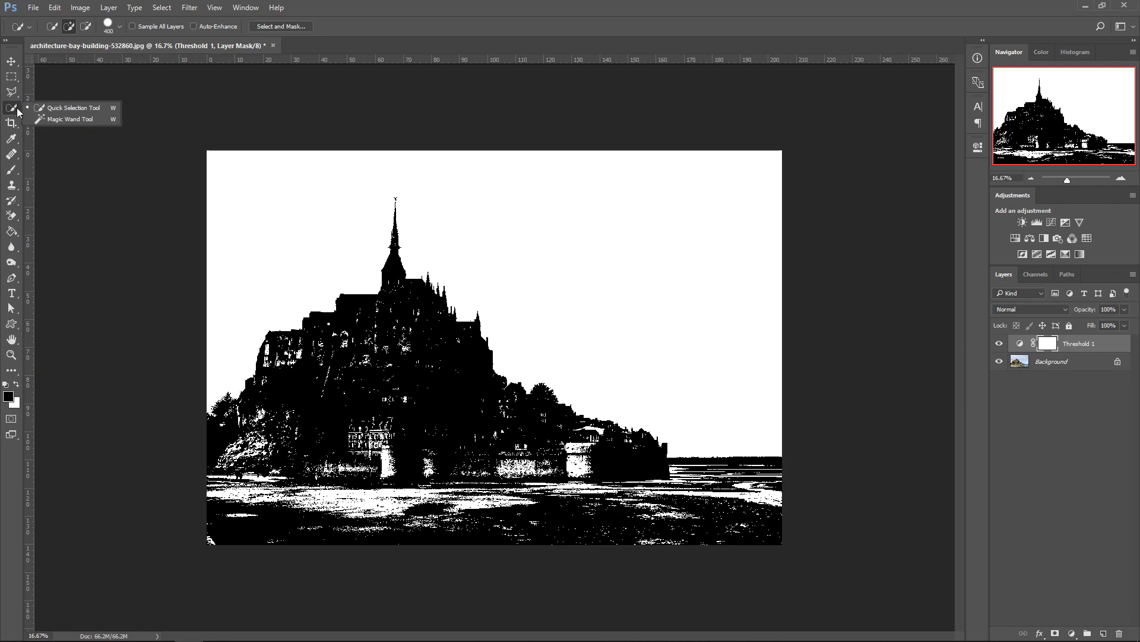
{"action": "left_click", "coordinate": [65, 109]}
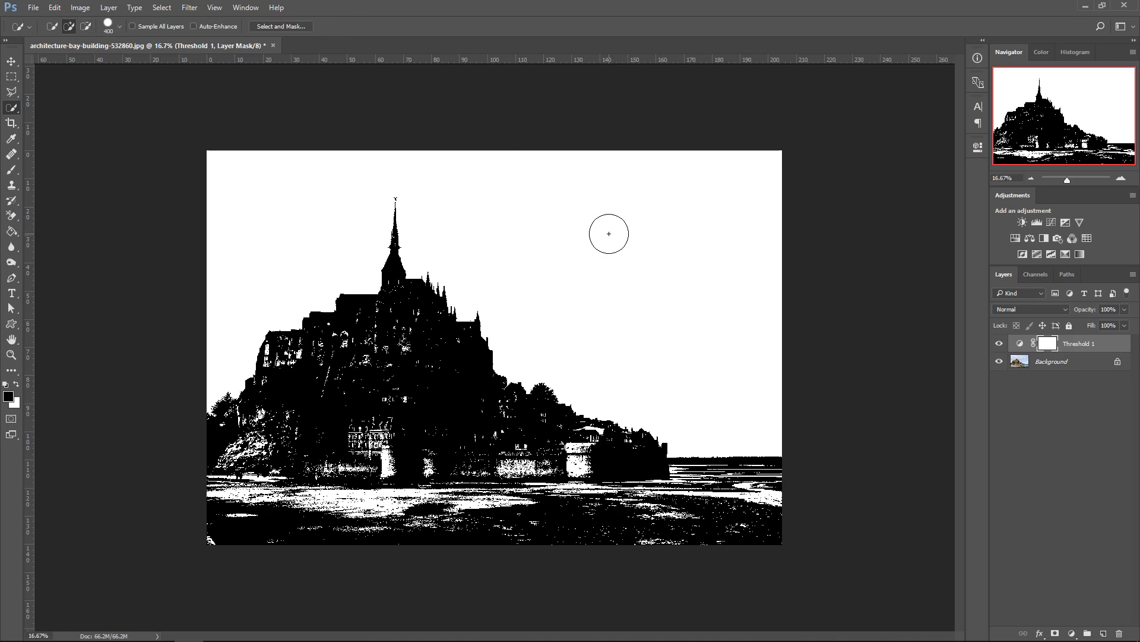
{"action": "mouse_move", "coordinate": [679, 292]}
{"action": "left_mouse_down"}
{"action": "mouse_move", "coordinate": [540, 180]}
{"action": "mouse_move", "coordinate": [334, 176]}
{"action": "mouse_move", "coordinate": [279, 195]}
{"action": "left_mouse_up"}
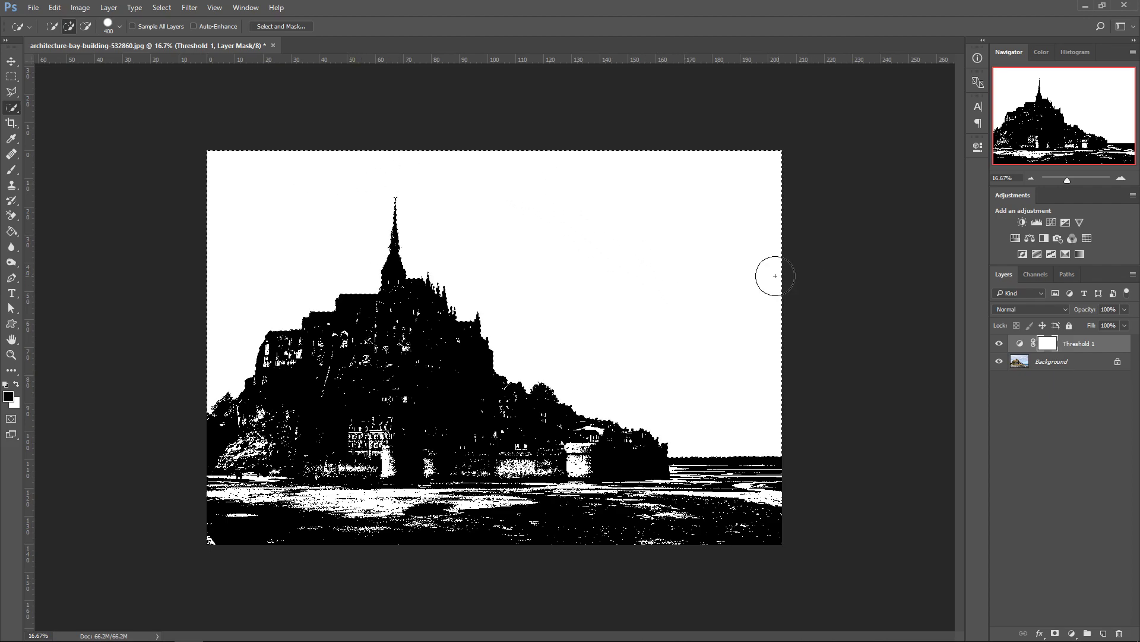
Hide Threshold 1, unlock the Background as Layer 0, delete the selected sky, and deselect
{"action": "left_click", "coordinate": [999, 344]}
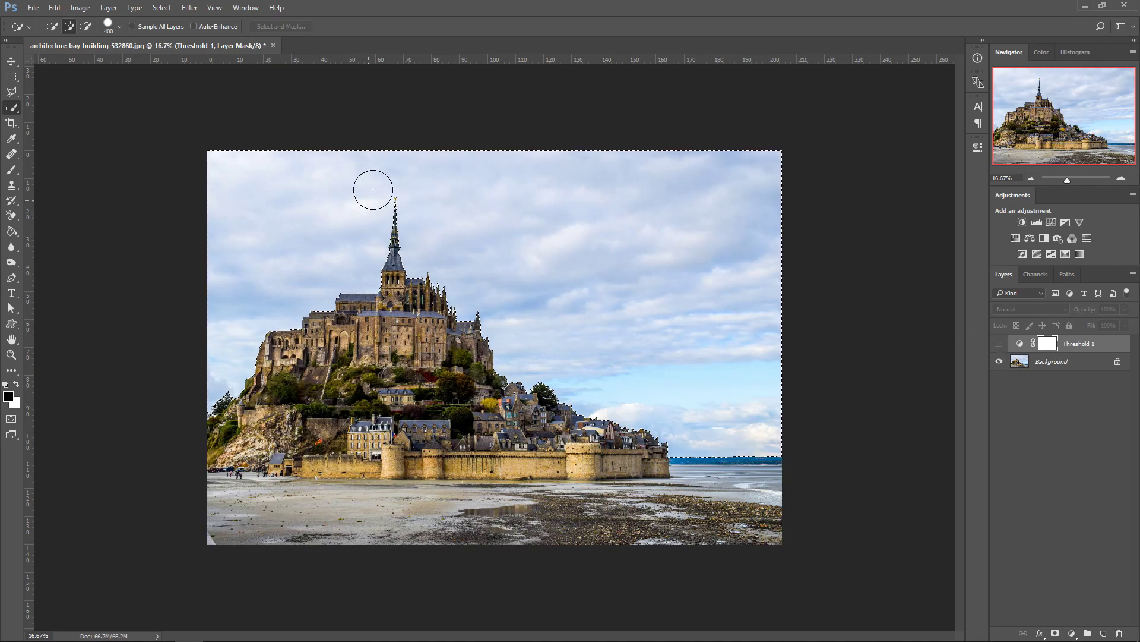
{"action": "left_click", "coordinate": [1113, 364]}
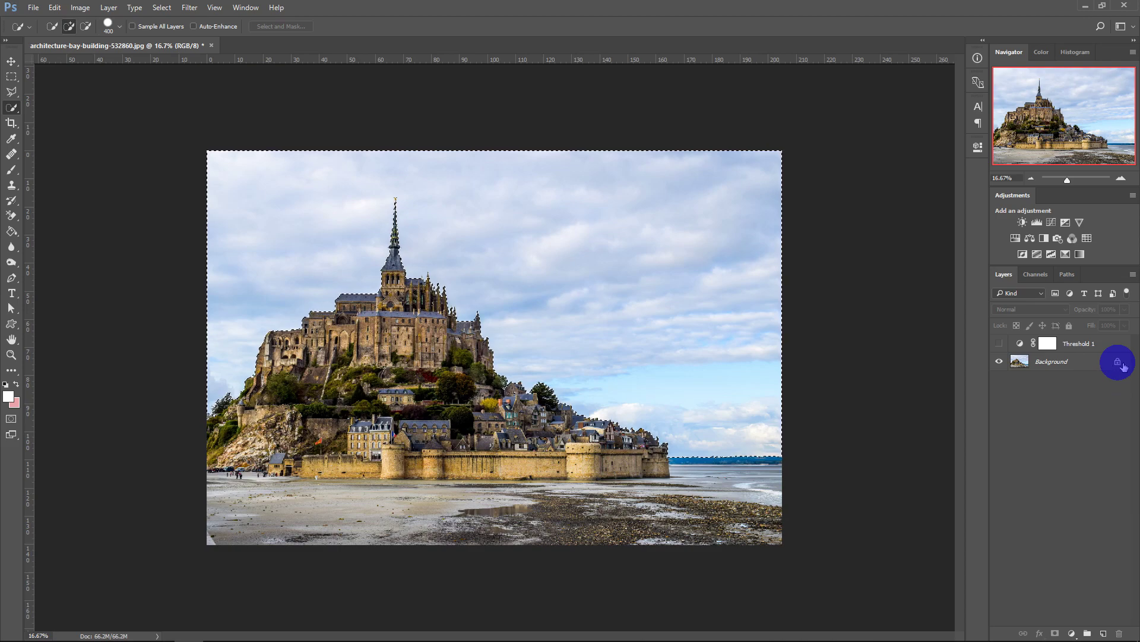
{"action": "left_click", "coordinate": [1117, 365]}
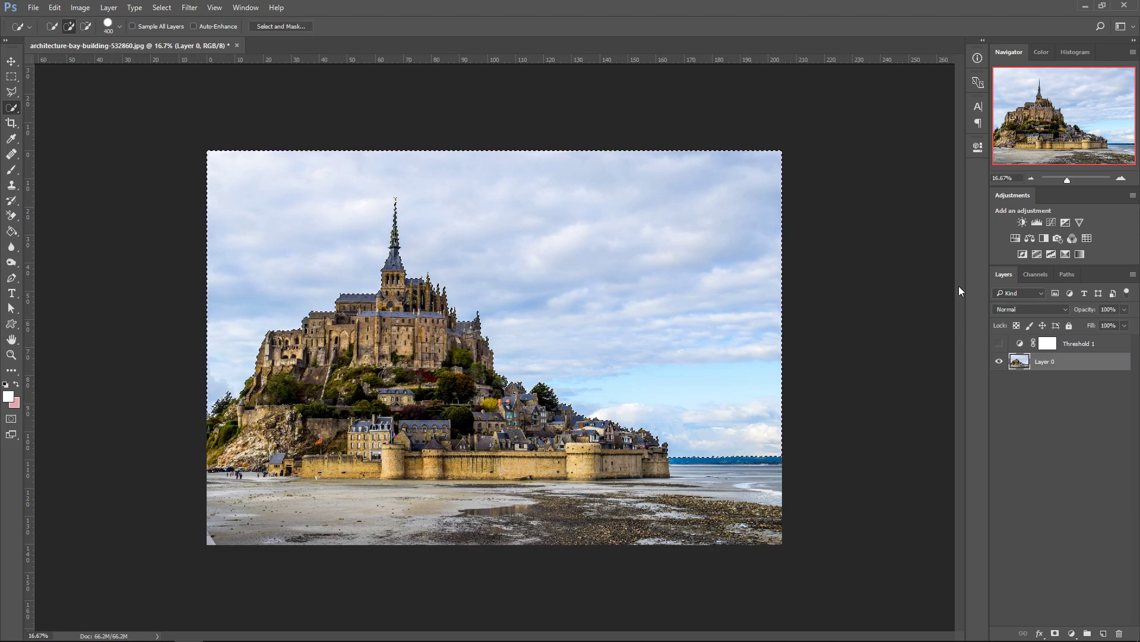
{"action": "key", "text": "Delete"}
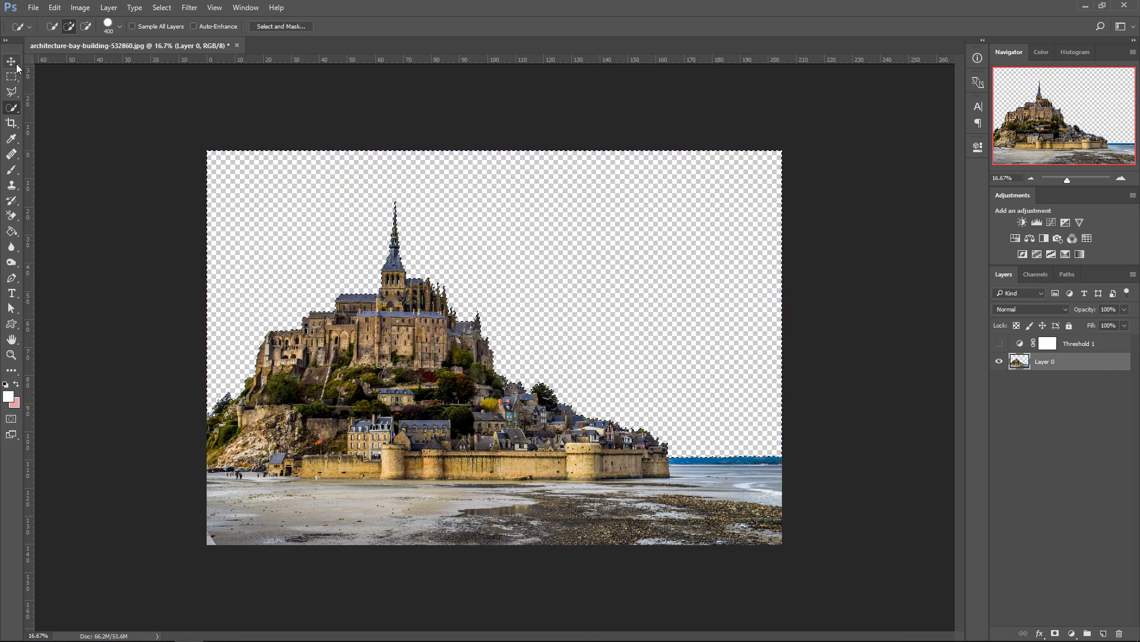
{"action": "key", "text": "ctrl+d"}
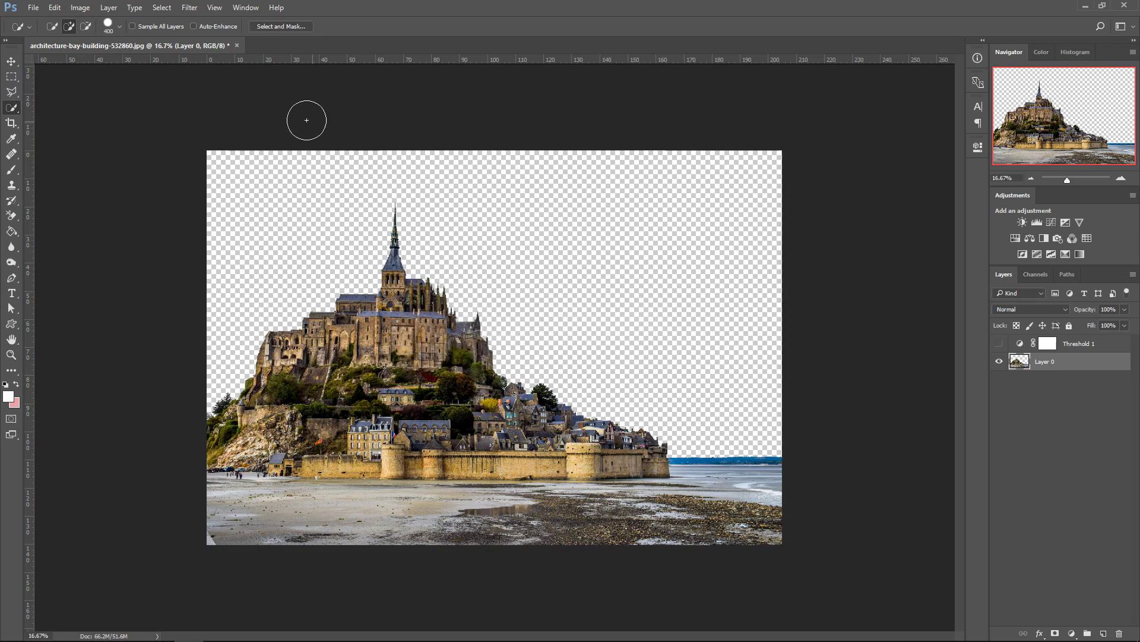
{"action": "key", "text": "v"}
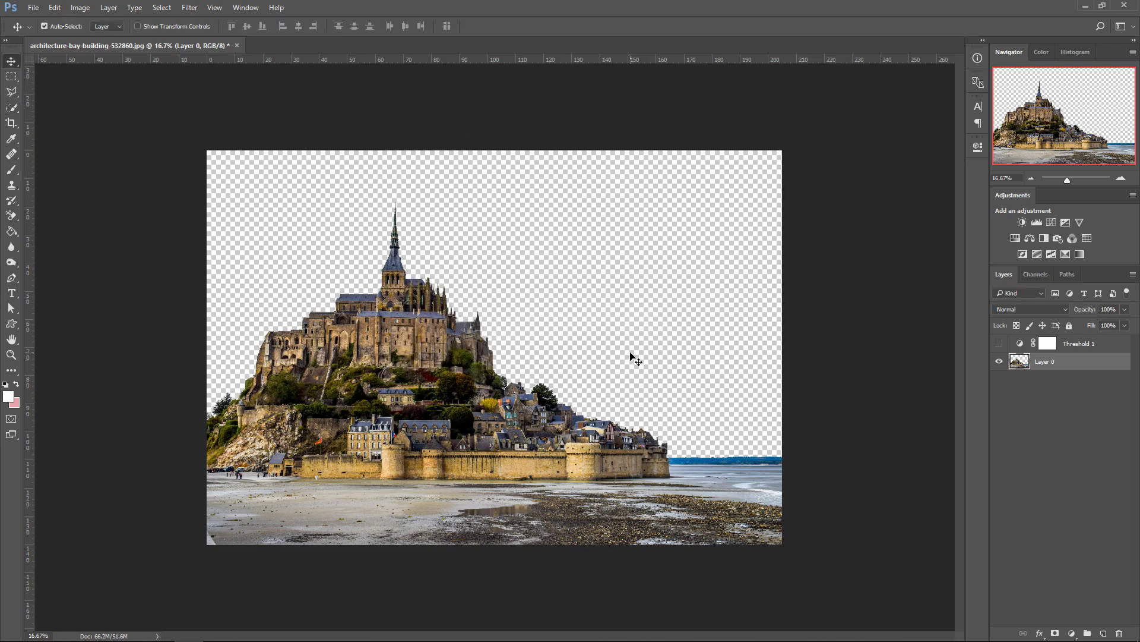
Place the starry night astronomy PNG into the document
{"action": "key", "text": "alt+Tab"}
{"action": "left_click_drag", "start_coordinate": [469, 251], "coordinate": [682, 321]}
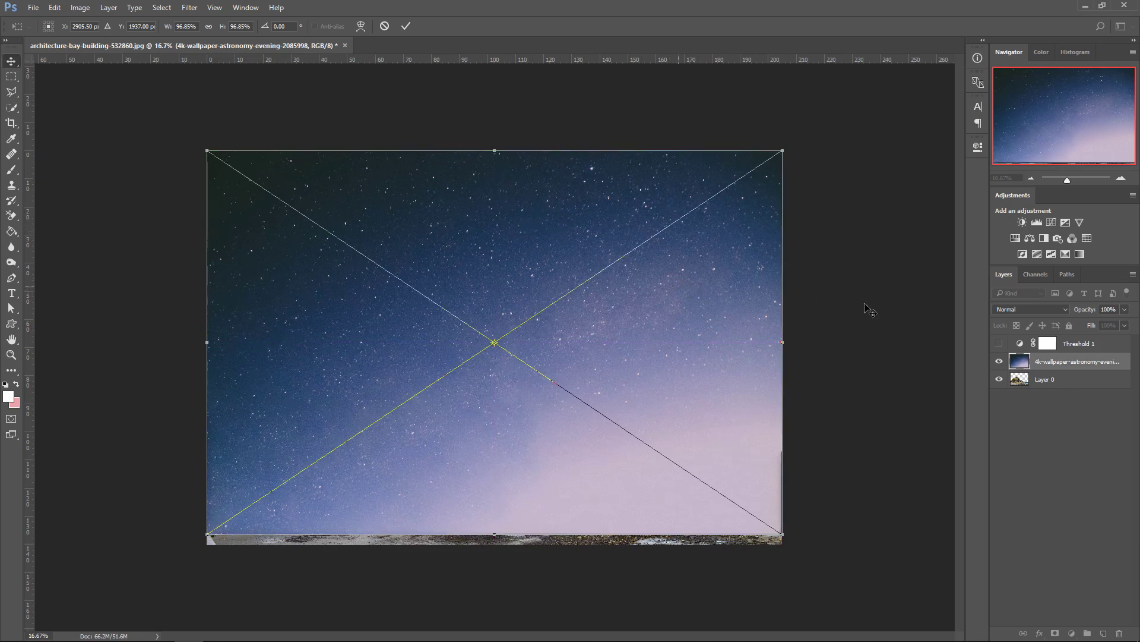
{"action": "key", "text": "Return"}
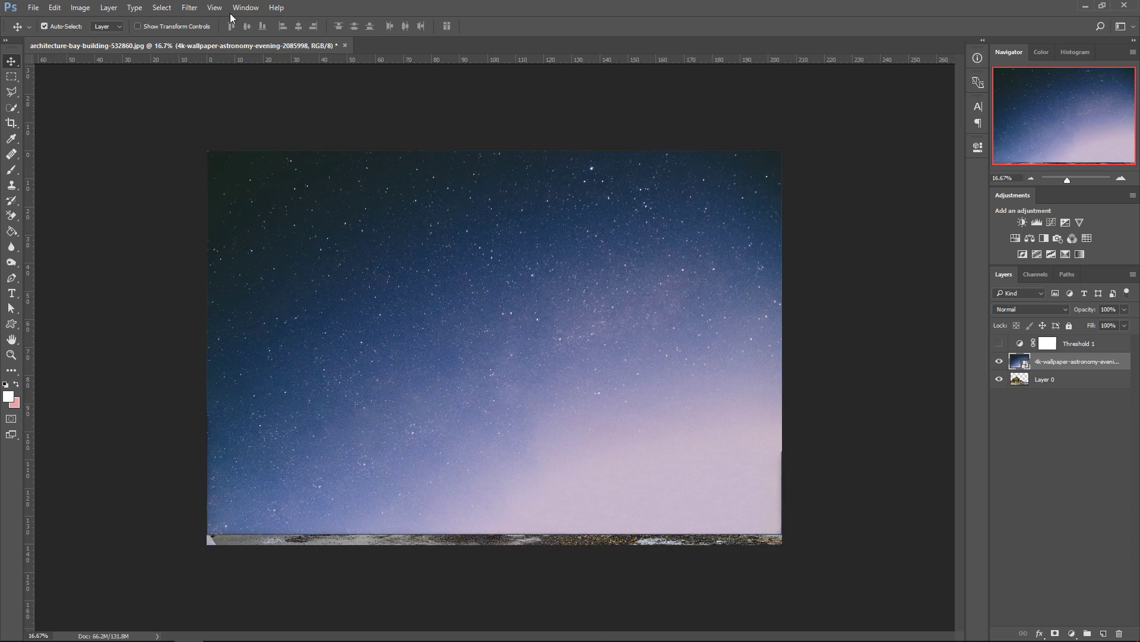
Sharpen the starry image, convert it to a smart object, and move it below Layer 0
{"action": "left_click", "coordinate": [190, 9]}
{"action": "mouse_move", "coordinate": [212, 207]}
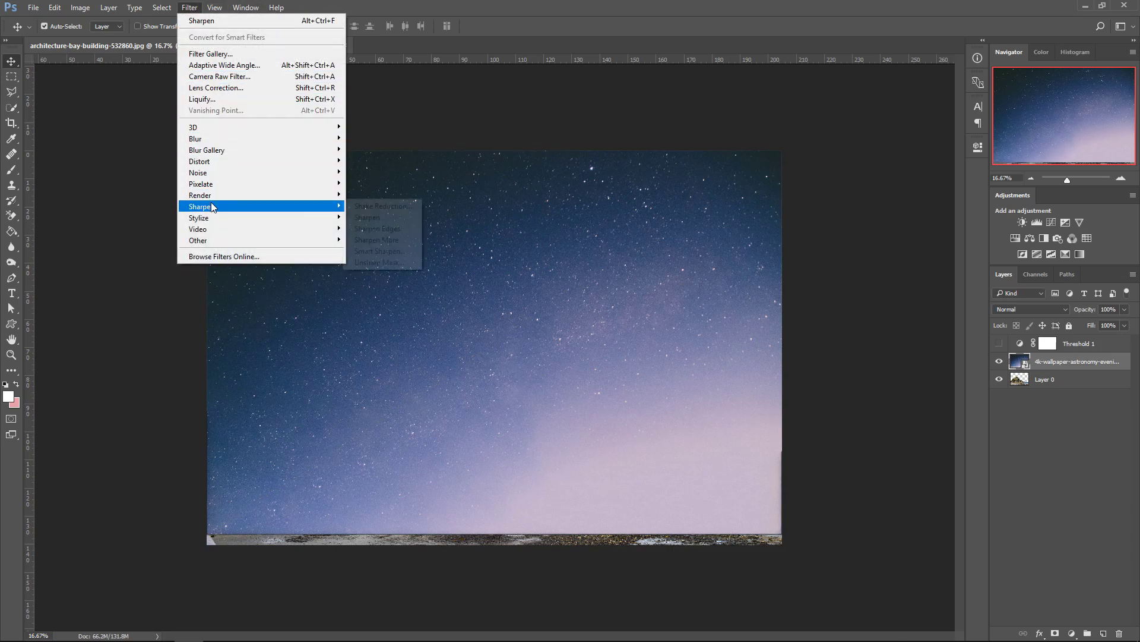
{"action": "left_click", "coordinate": [369, 217]}
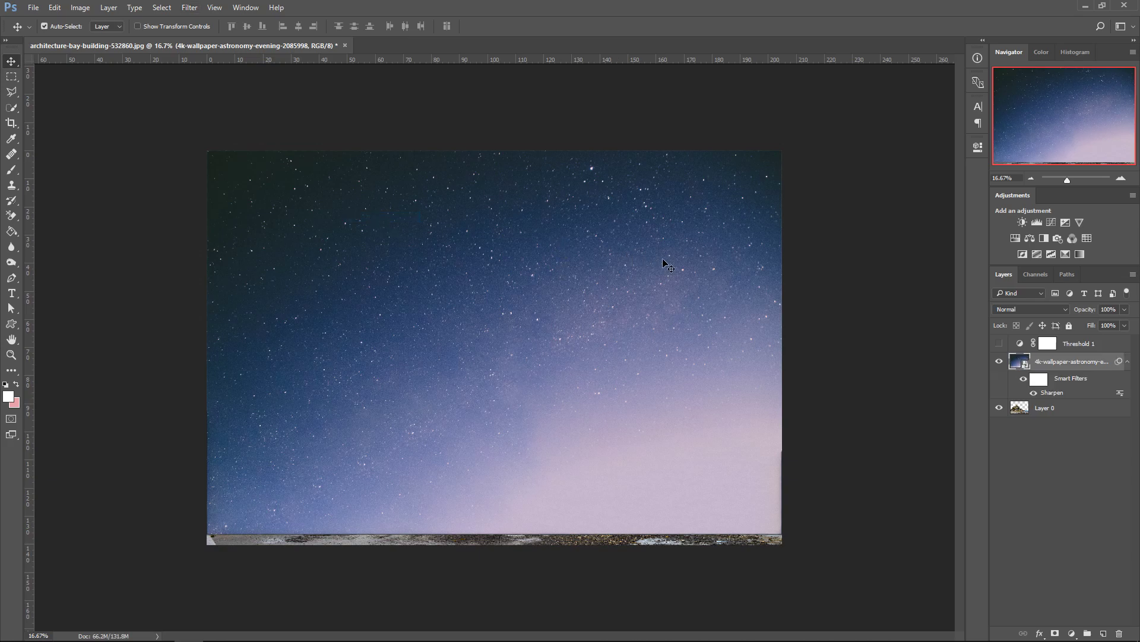
{"action": "right_click", "coordinate": [1079, 362]}
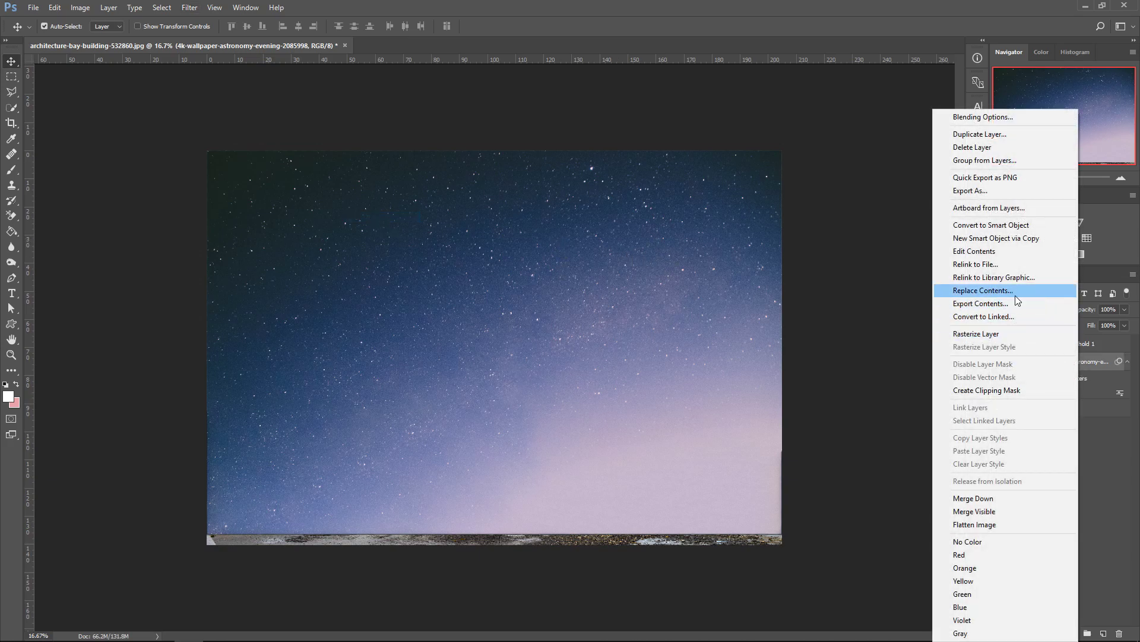
{"action": "left_click", "coordinate": [1011, 225]}
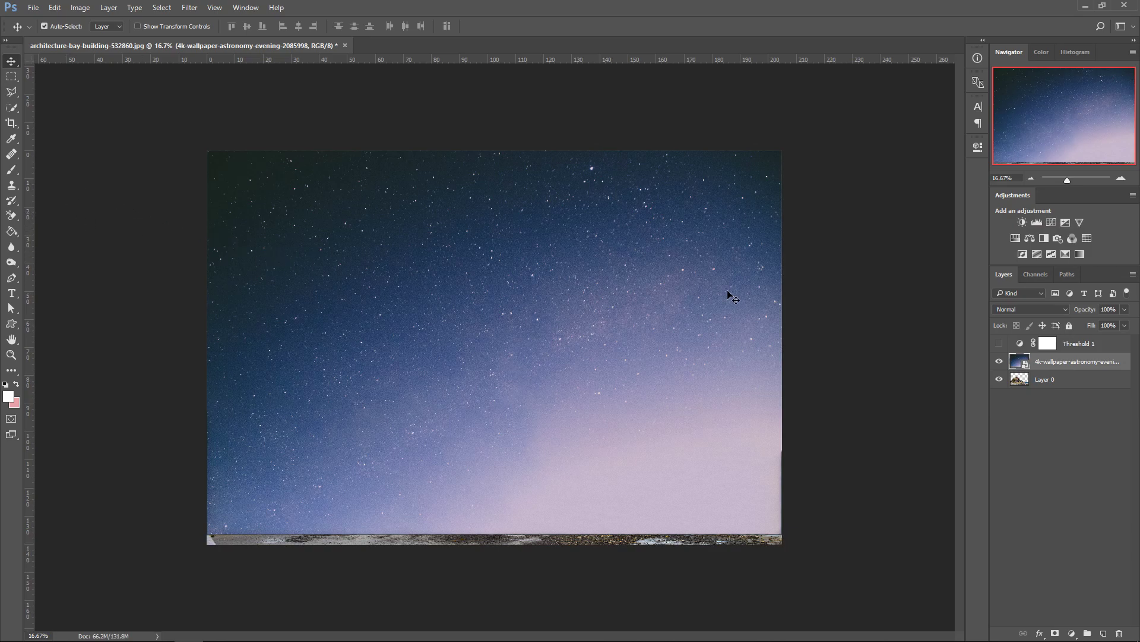
{"action": "left_click_drag", "start_coordinate": [1063, 366], "coordinate": [1064, 390]}
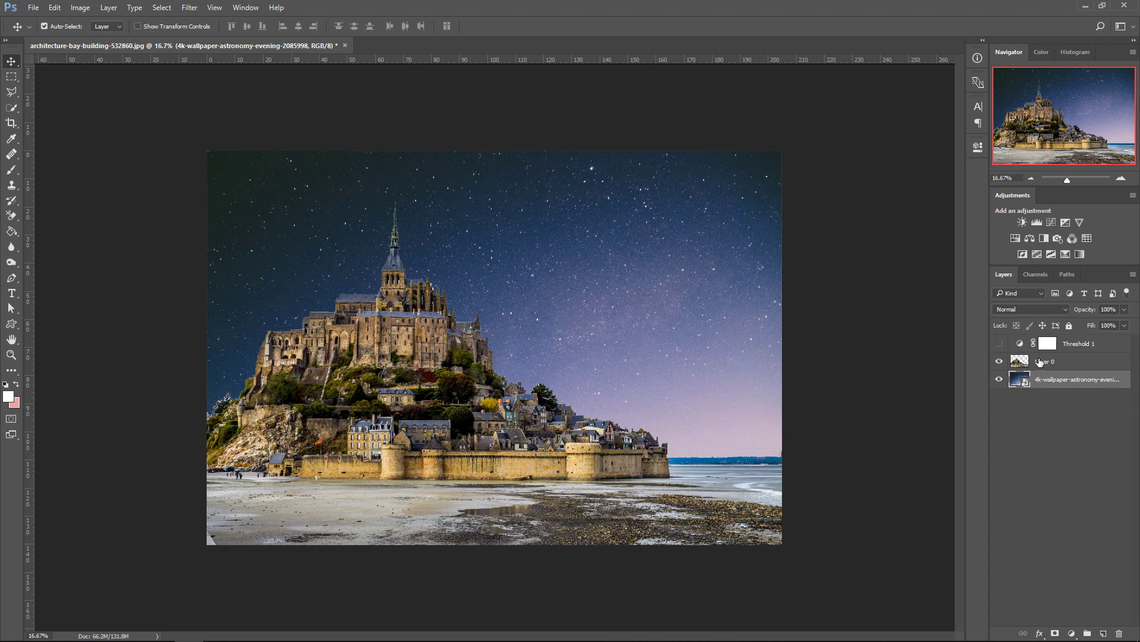
Add a Brightness/Contrast layer at -150 brightness and clip it to Layer 0
{"action": "left_click", "coordinate": [1039, 362]}
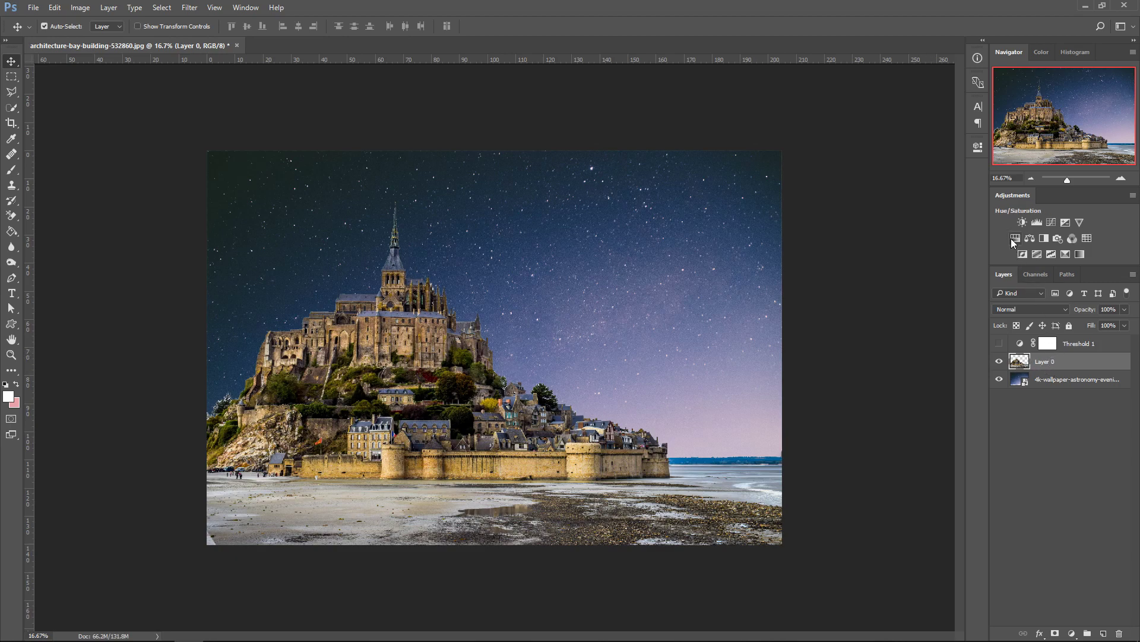
{"action": "left_click", "coordinate": [1025, 225]}
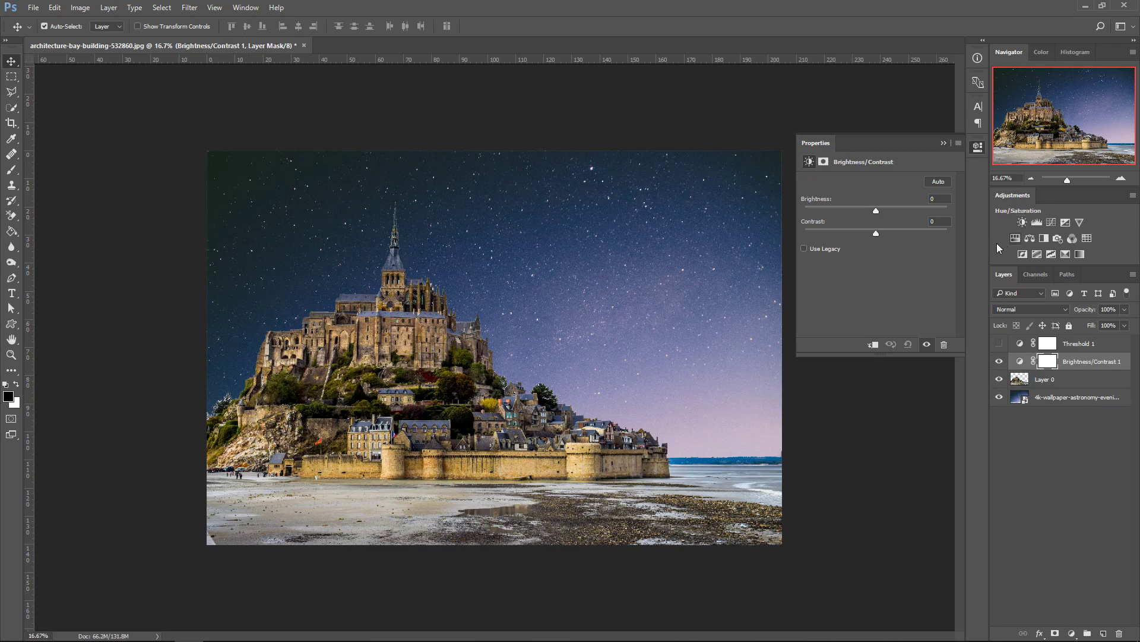
{"action": "left_click_drag", "start_coordinate": [875, 209], "coordinate": [805, 209]}
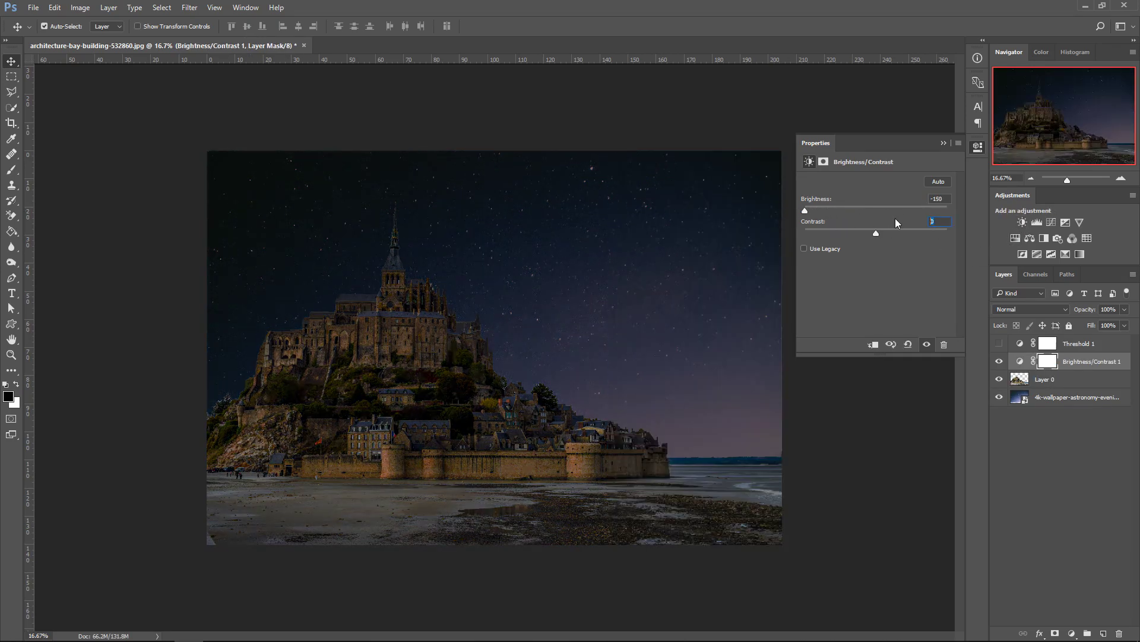
{"action": "left_click", "coordinate": [943, 143]}
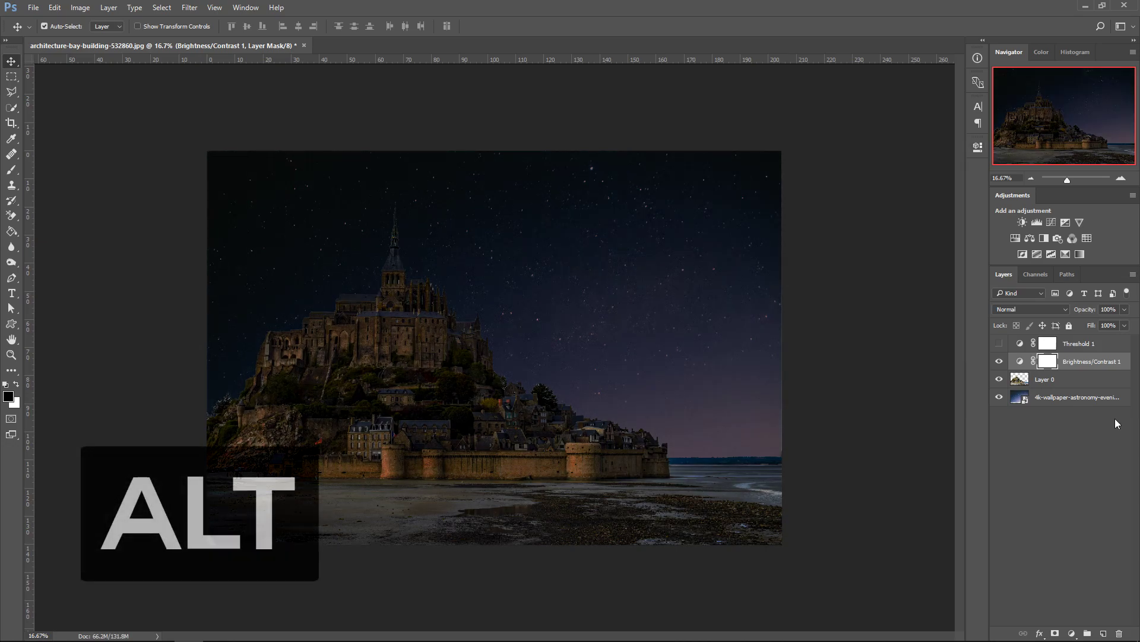
{"action": "left_click", "coordinate": [1078, 368], "text": "alt"}
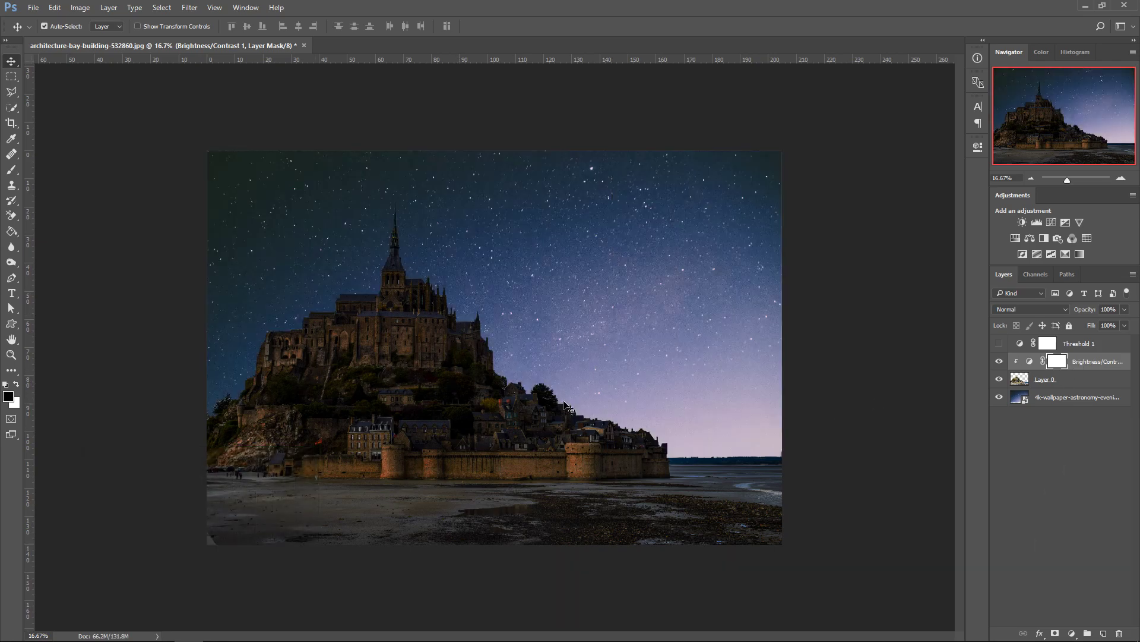
Add a second Brightness/Contrast layer with contrast 50, clipped to the starry wallpaper layer
{"action": "left_click", "coordinate": [1024, 398]}
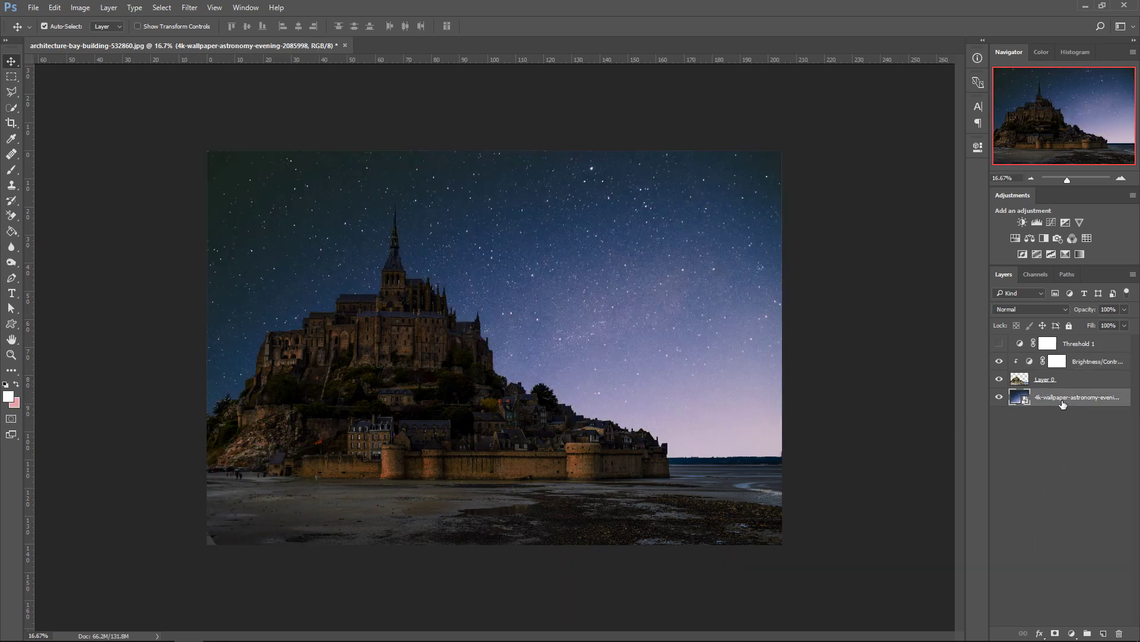
{"action": "left_click", "coordinate": [1021, 223]}
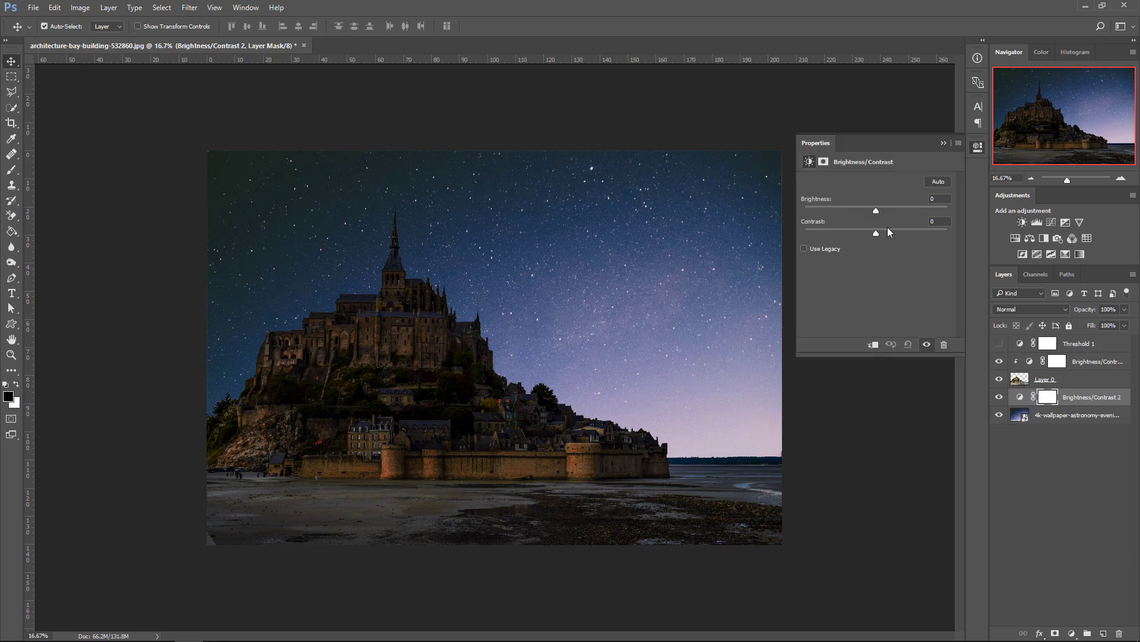
{"action": "left_click_drag", "start_coordinate": [875, 230], "coordinate": [891, 233]}
{"action": "type", "text": "50"}
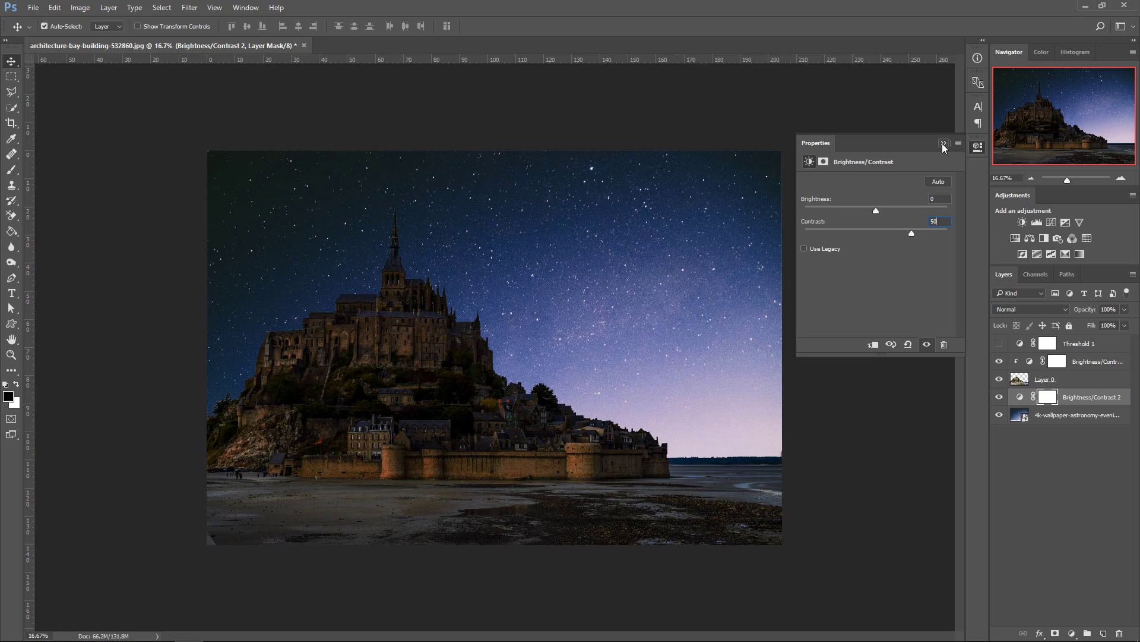
{"action": "left_click", "coordinate": [943, 145]}
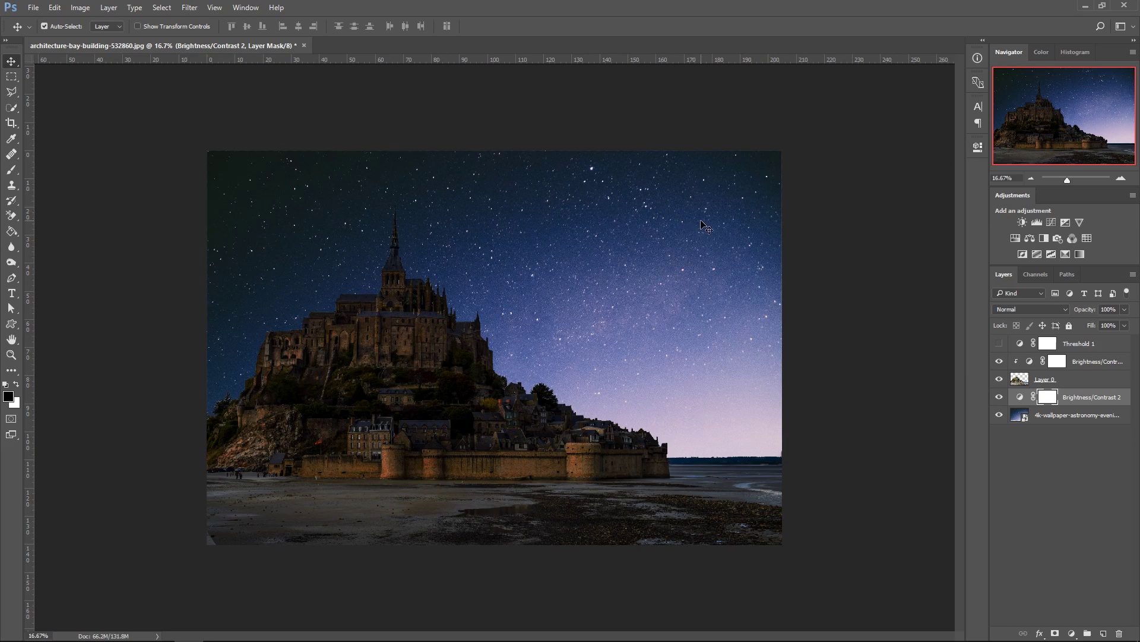
{"action": "key", "text": "alt"}
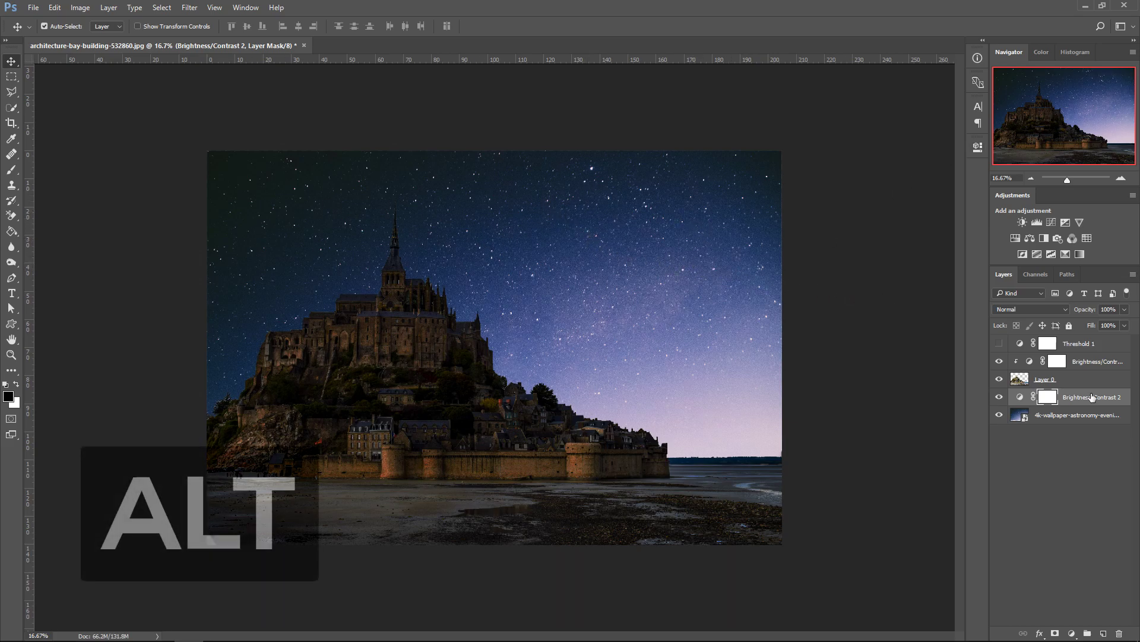
{"action": "left_click", "coordinate": [1076, 409], "text": "alt"}
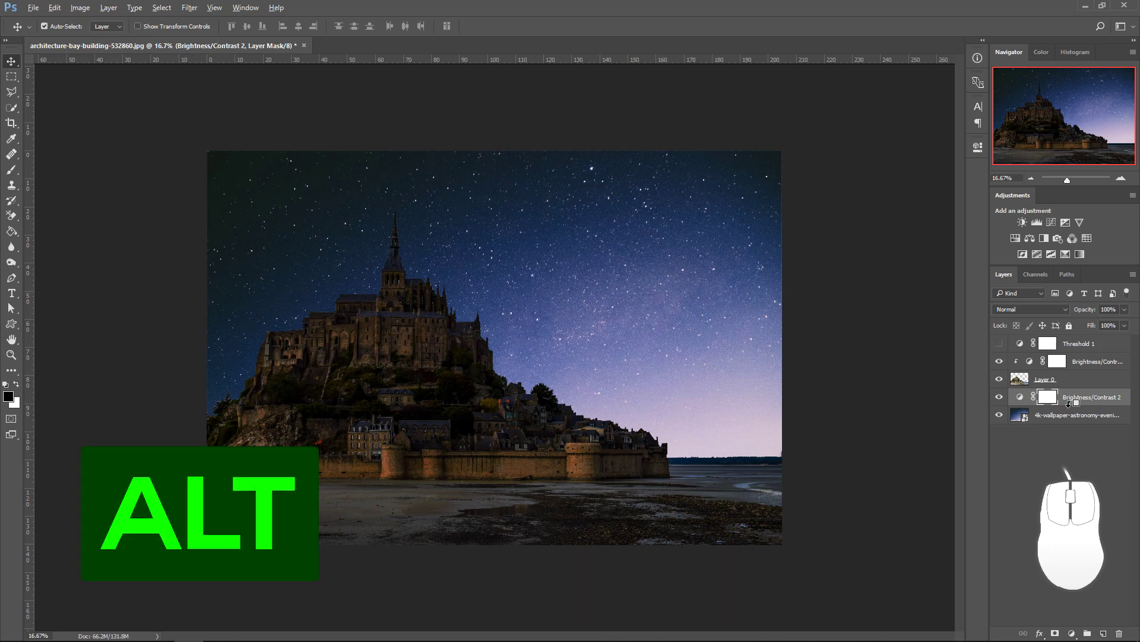
{"action": "left_click", "coordinate": [1073, 404], "text": "alt"}
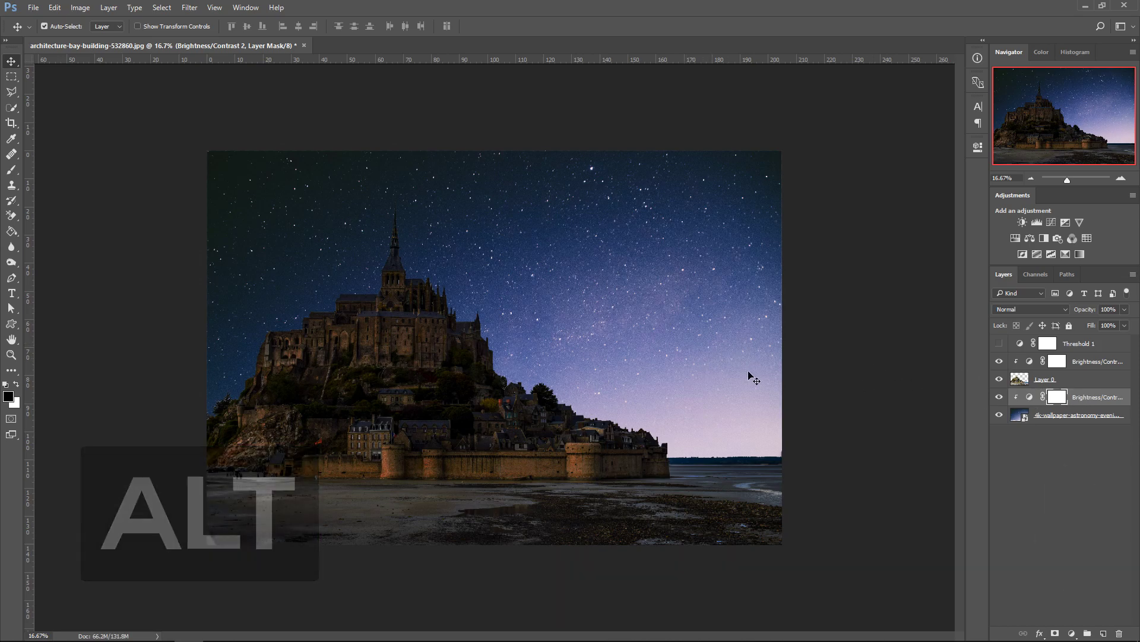
{"action": "key", "text": "alt+bracketright"}
{"action": "key", "text": "alt+bracketright"}
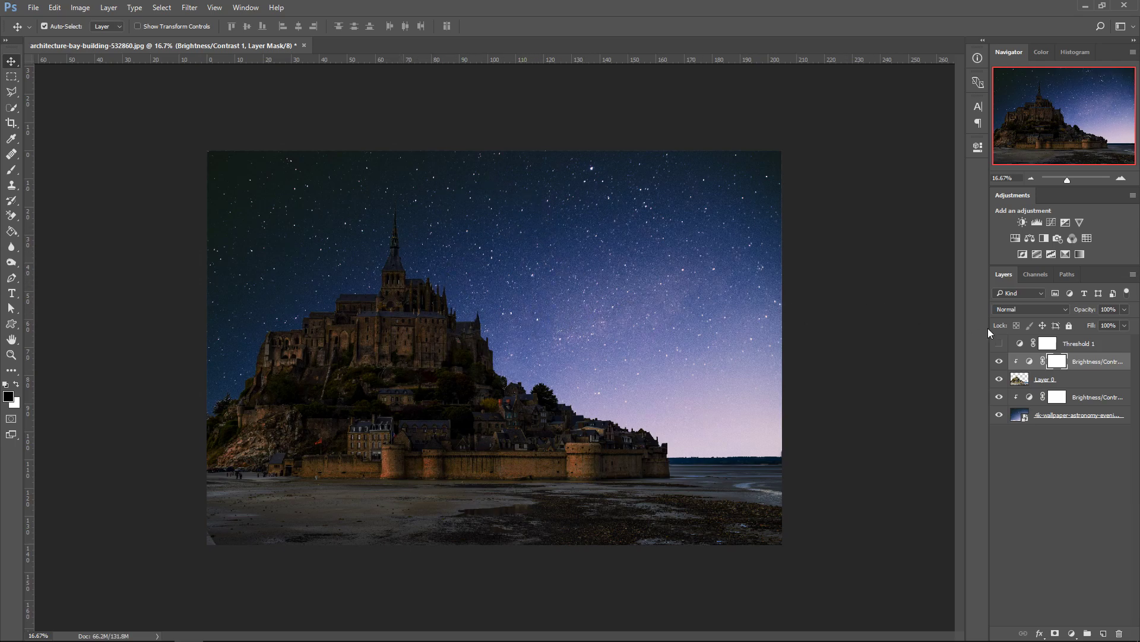
Mask Brightness/Contrast 1 and paint black with a soft brush over the abbey's spire and upper walls
{"action": "left_click", "coordinate": [1054, 634]}
{"action": "left_click", "coordinate": [11, 171]}
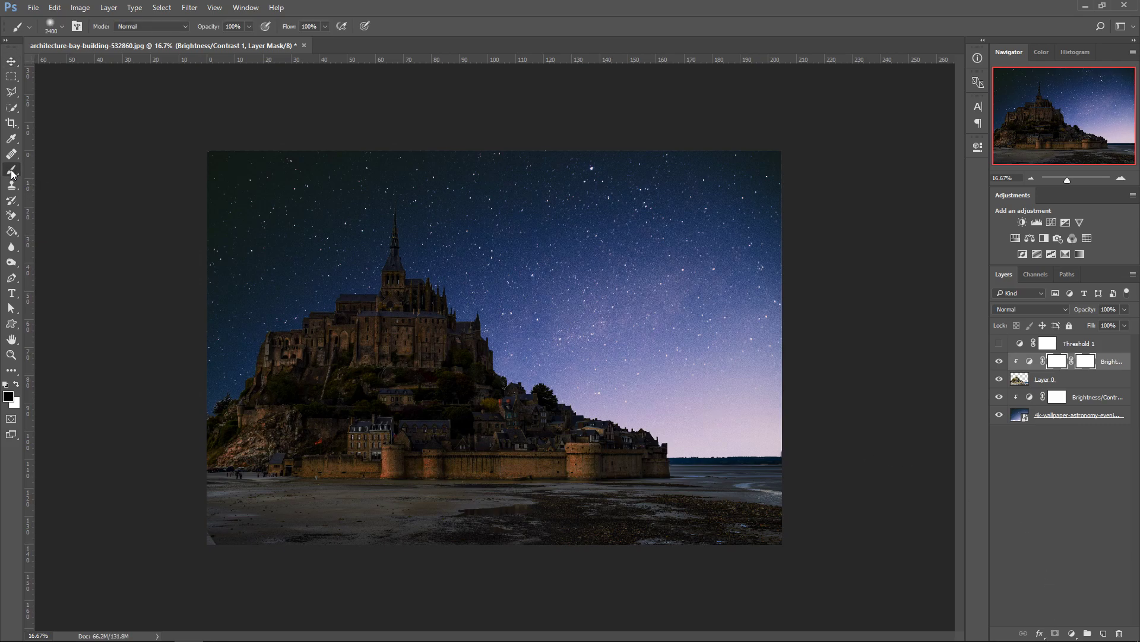
{"action": "left_click_drag", "start_coordinate": [280, 218], "coordinate": [259, 219]}
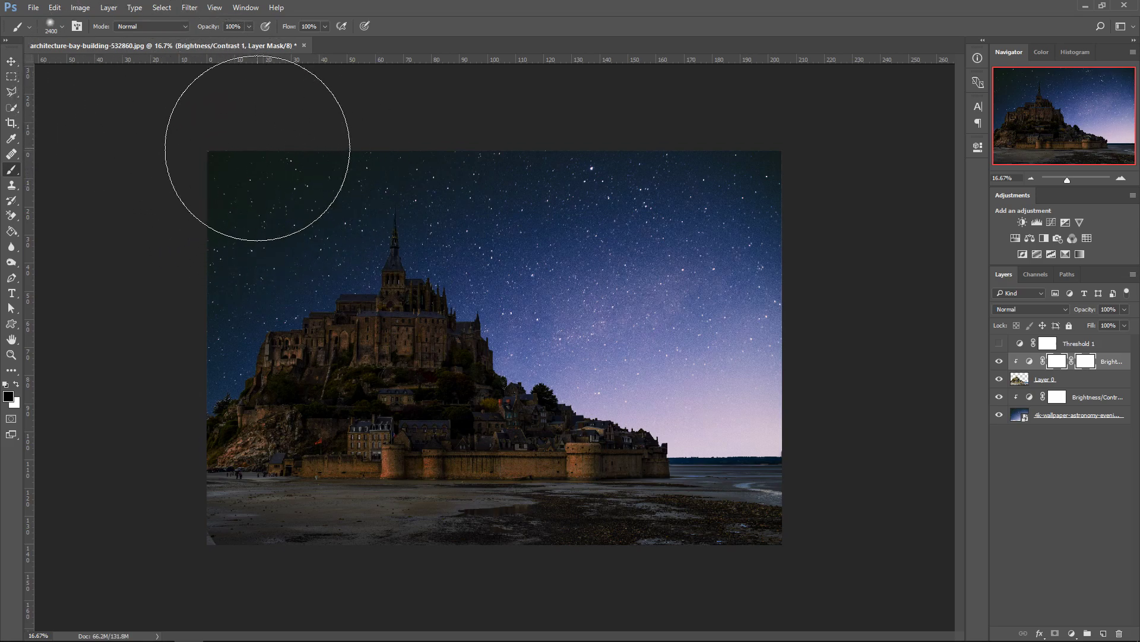
{"action": "left_click", "coordinate": [59, 23]}
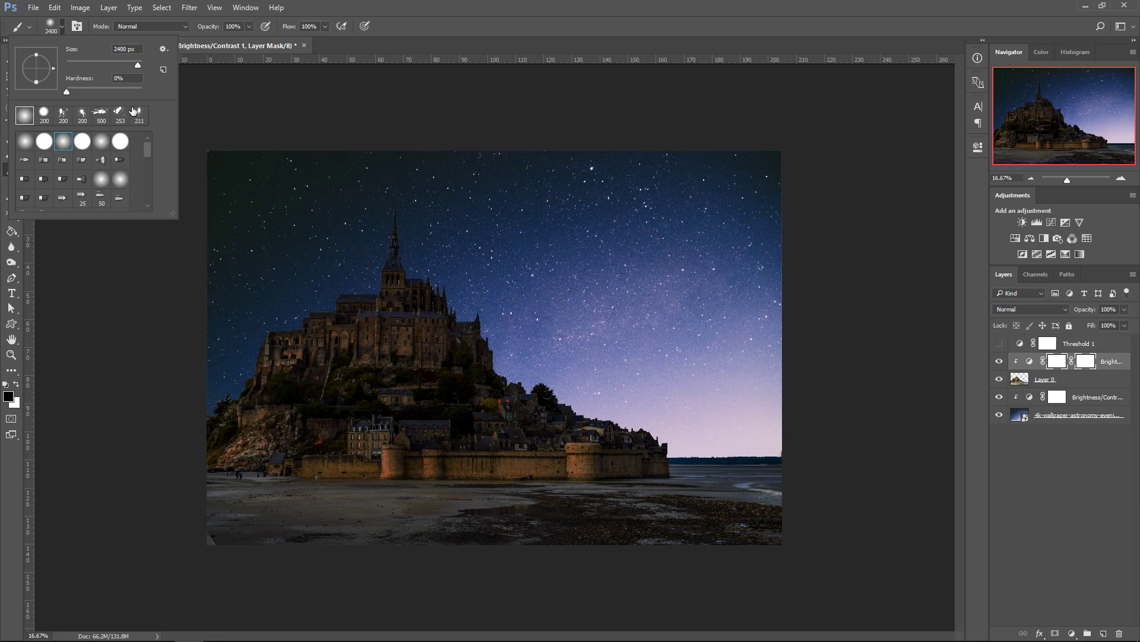
{"action": "left_click", "coordinate": [425, 34]}
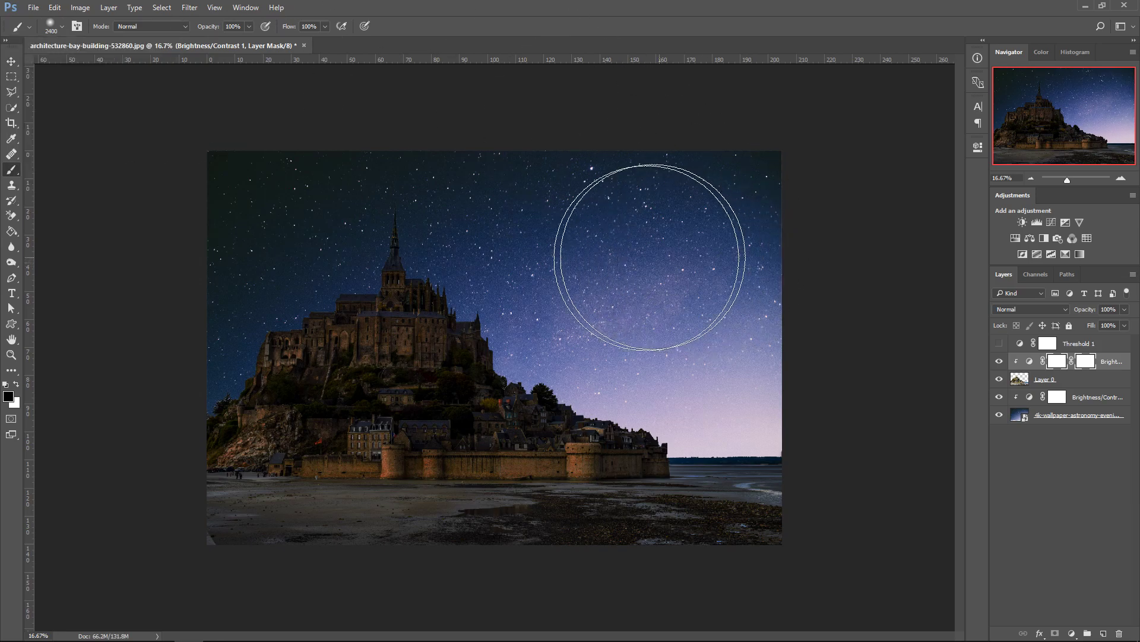
{"action": "left_click", "coordinate": [9, 397]}
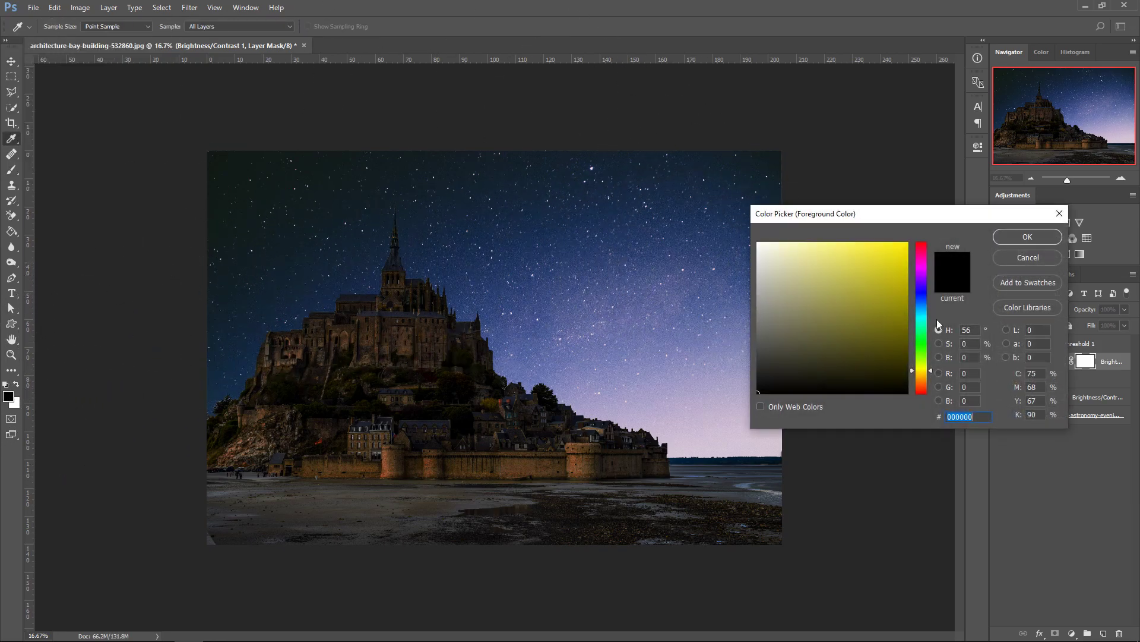
{"action": "left_click", "coordinate": [1011, 235]}
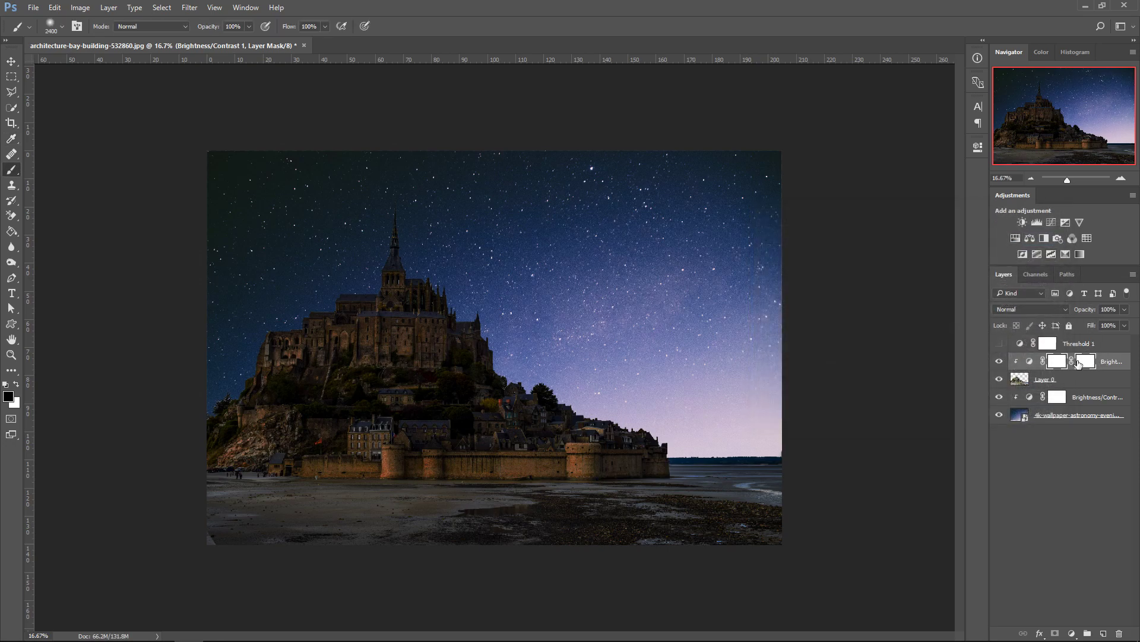
{"action": "mouse_move", "coordinate": [752, 326]}
{"action": "left_mouse_down"}
{"action": "mouse_move", "coordinate": [707, 306]}
{"action": "mouse_move", "coordinate": [675, 318]}
{"action": "mouse_move", "coordinate": [680, 330]}
{"action": "mouse_move", "coordinate": [642, 302]}
{"action": "mouse_move", "coordinate": [624, 328]}
{"action": "mouse_move", "coordinate": [620, 283]}
{"action": "mouse_move", "coordinate": [594, 317]}
{"action": "mouse_move", "coordinate": [587, 270]}
{"action": "mouse_move", "coordinate": [572, 288]}
{"action": "mouse_move", "coordinate": [555, 258]}
{"action": "mouse_move", "coordinate": [529, 256]}
{"action": "mouse_move", "coordinate": [501, 221]}
{"action": "mouse_move", "coordinate": [516, 180]}
{"action": "mouse_move", "coordinate": [604, 242]}
{"action": "mouse_move", "coordinate": [576, 260]}
{"action": "mouse_move", "coordinate": [486, 256]}
{"action": "mouse_move", "coordinate": [478, 156]}
{"action": "mouse_move", "coordinate": [442, 206]}
{"action": "mouse_move", "coordinate": [386, 240]}
{"action": "mouse_move", "coordinate": [363, 170]}
{"action": "mouse_move", "coordinate": [368, 220]}
{"action": "mouse_move", "coordinate": [313, 257]}
{"action": "mouse_move", "coordinate": [269, 205]}
{"action": "mouse_move", "coordinate": [261, 260]}
{"action": "mouse_move", "coordinate": [232, 262]}
{"action": "mouse_move", "coordinate": [198, 285]}
{"action": "mouse_move", "coordinate": [192, 319]}
{"action": "mouse_move", "coordinate": [191, 297]}
{"action": "mouse_move", "coordinate": [471, 255]}
{"action": "mouse_move", "coordinate": [513, 227]}
{"action": "mouse_move", "coordinate": [508, 244]}
{"action": "mouse_move", "coordinate": [629, 206]}
{"action": "mouse_move", "coordinate": [532, 319]}
{"action": "mouse_move", "coordinate": [494, 320]}
{"action": "left_mouse_up"}
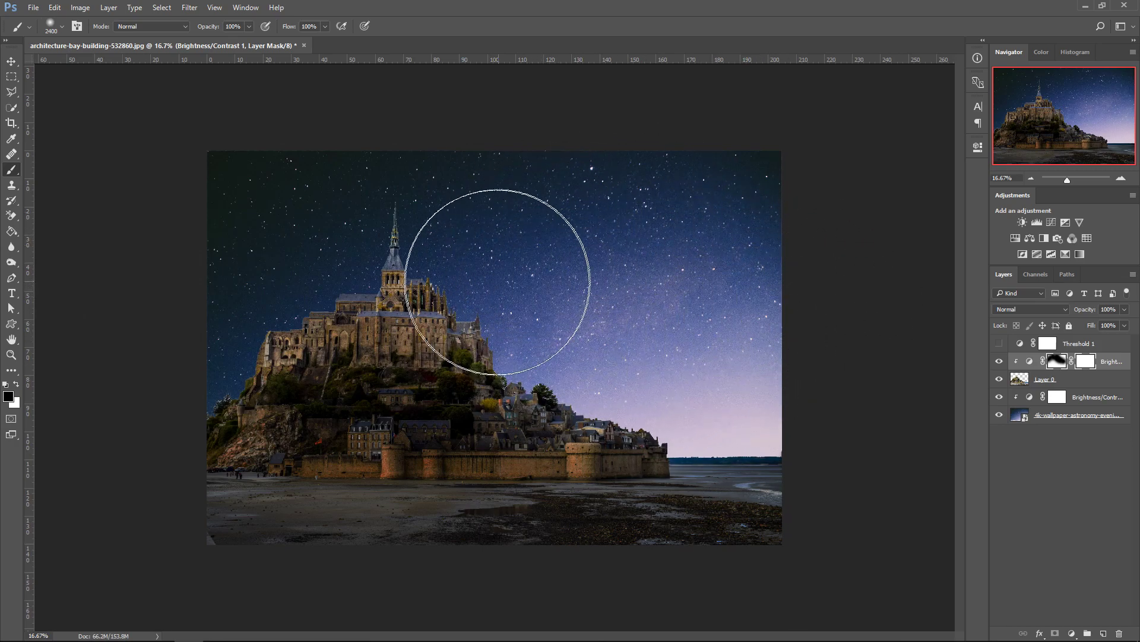
Zoom in on the image and select the starry wallpaper layer
{"action": "key", "text": "v"}
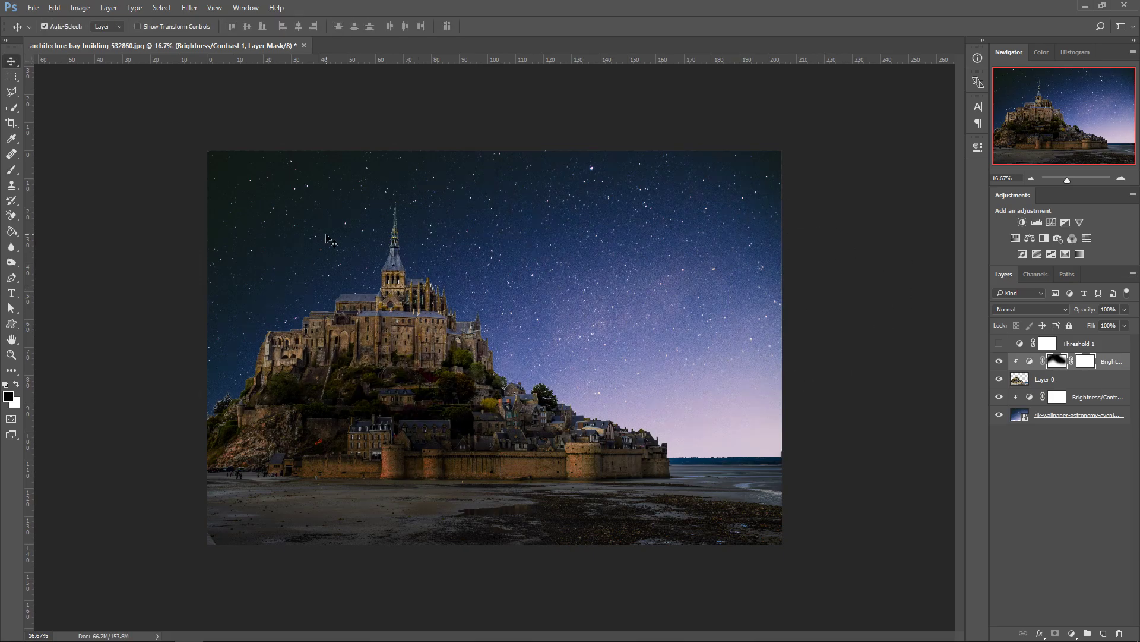
{"action": "key", "text": "ctrl+plus"}
{"action": "scroll", "coordinate": [356, 232], "scroll_direction": "up", "scroll_amount": 10}
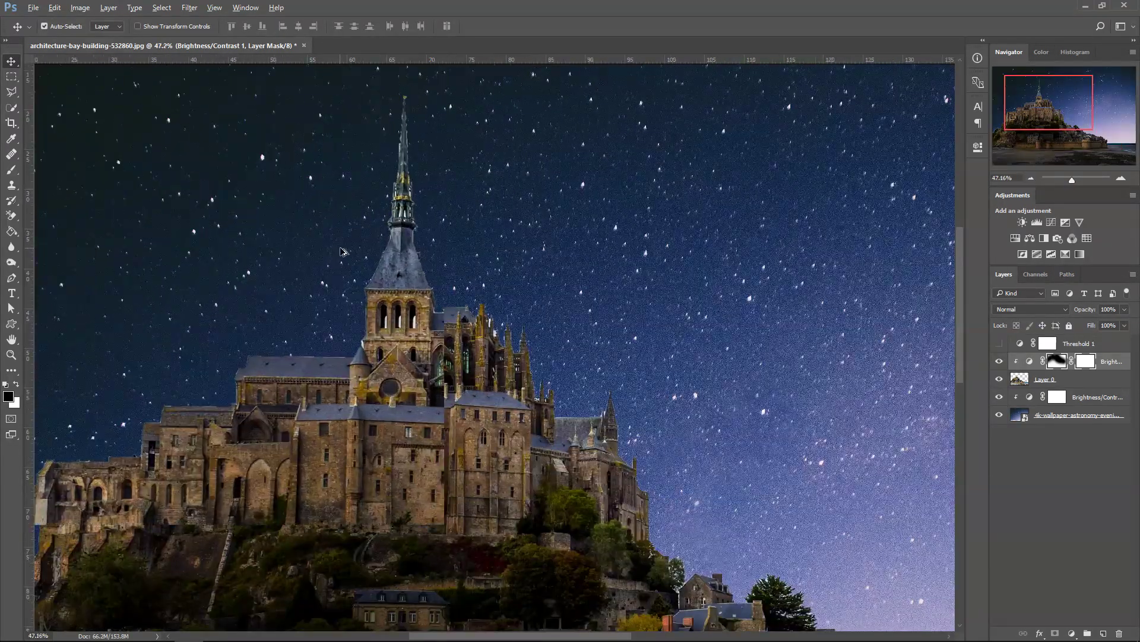
{"action": "scroll", "coordinate": [486, 339], "scroll_direction": "up", "scroll_amount": 3}
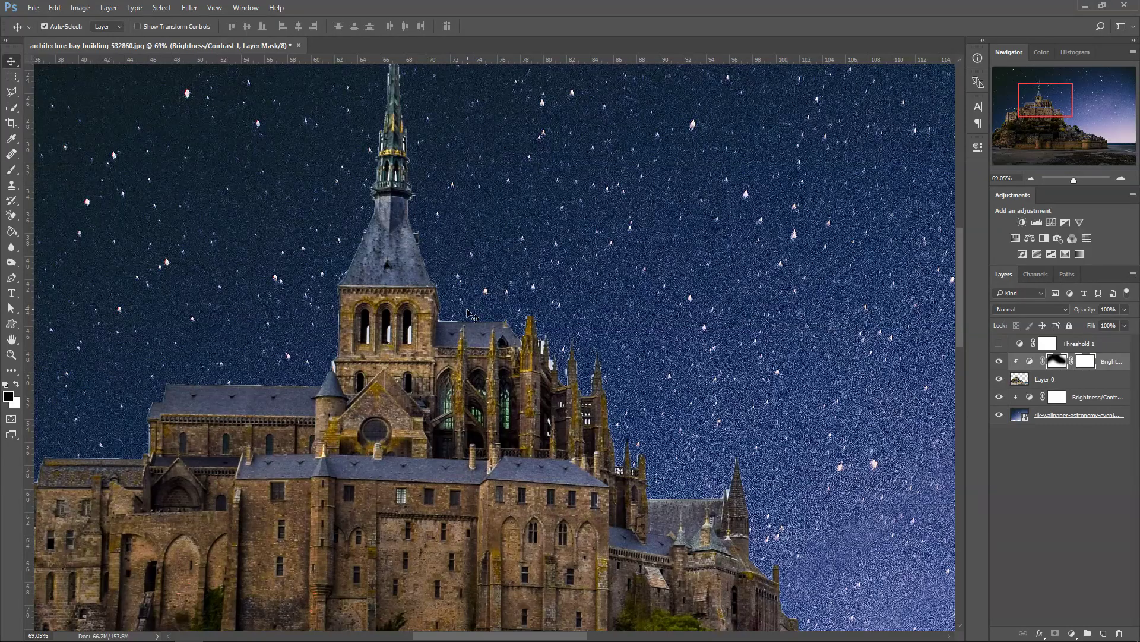
{"action": "scroll", "coordinate": [470, 314], "scroll_direction": "up", "scroll_amount": 2}
{"action": "scroll", "coordinate": [498, 318], "scroll_direction": "up", "scroll_amount": 2}
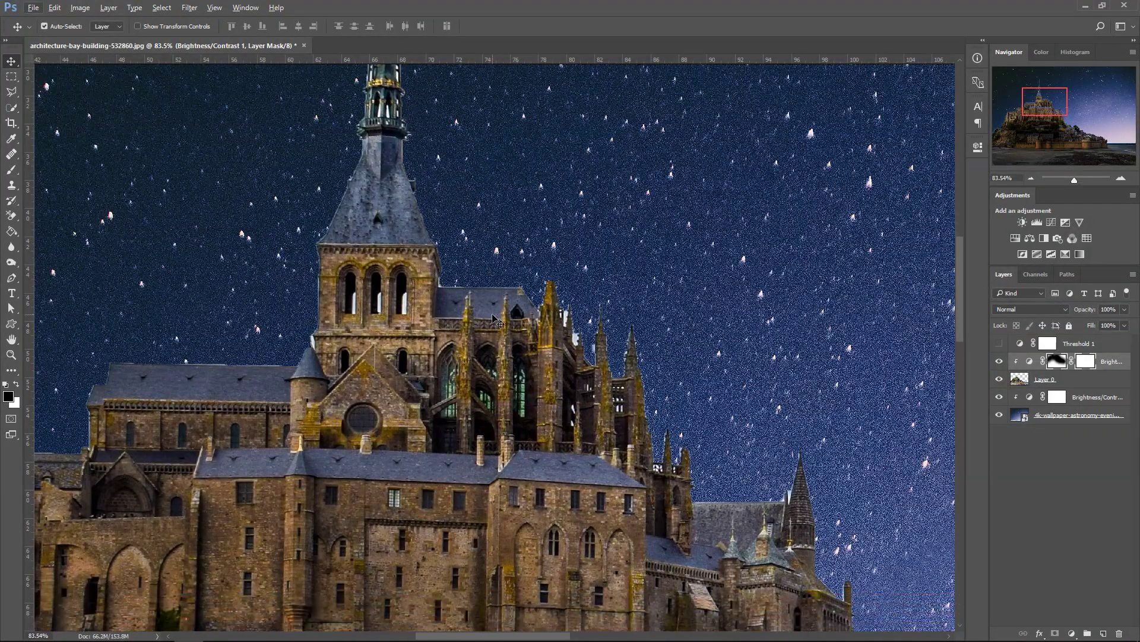
{"action": "scroll", "coordinate": [689, 269], "scroll_direction": "up", "scroll_amount": 1}
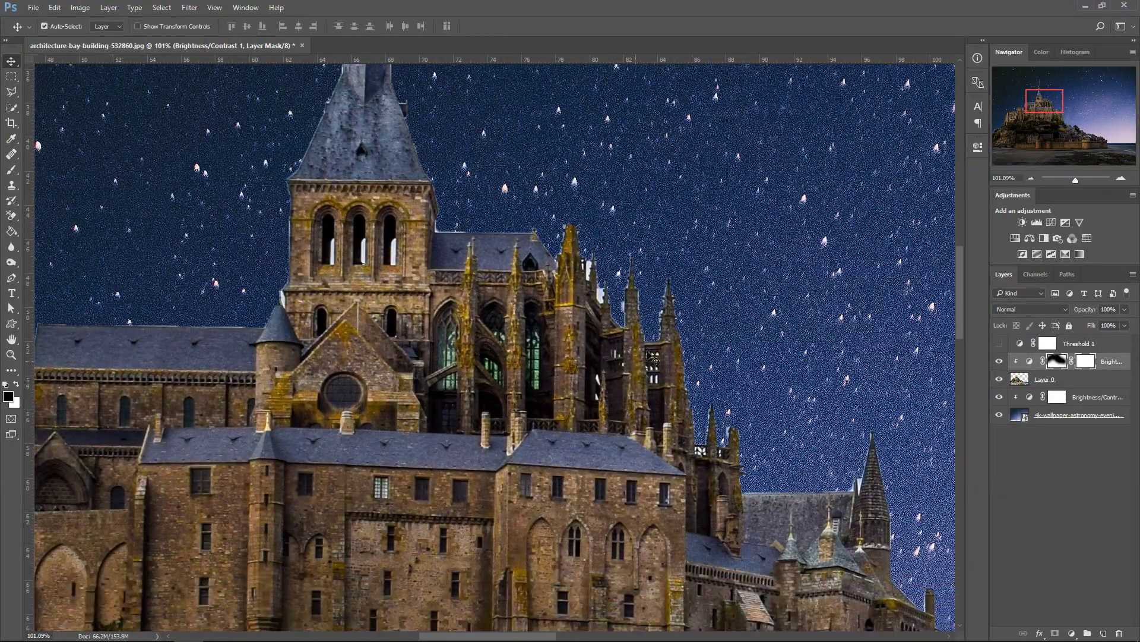
{"action": "scroll", "coordinate": [658, 298], "scroll_direction": "up", "scroll_amount": 2}
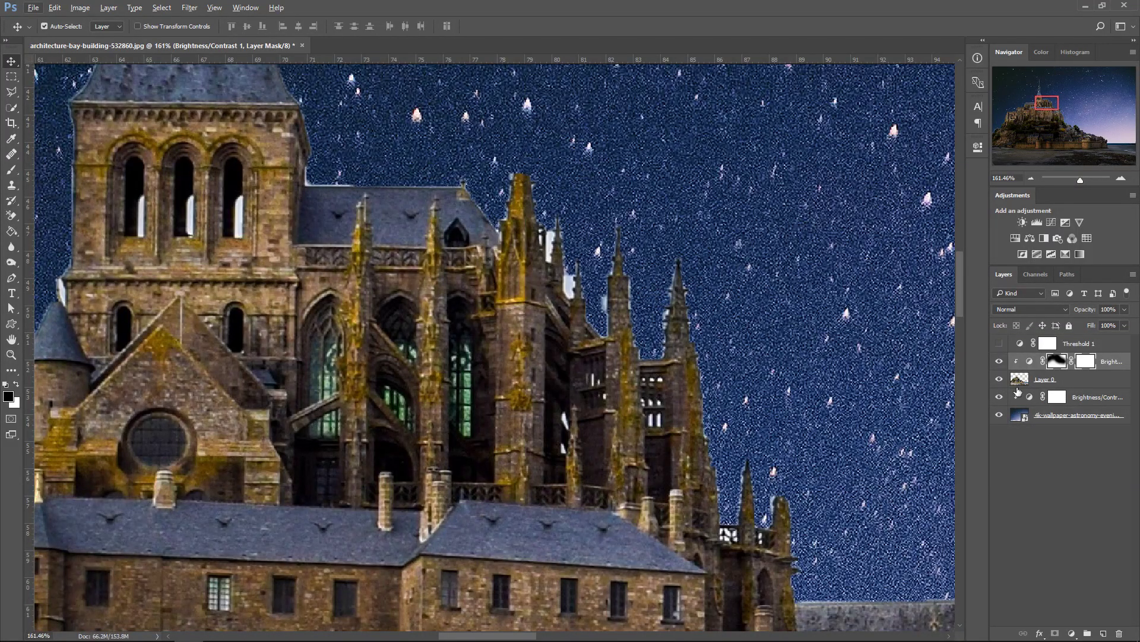
{"action": "left_click", "coordinate": [1052, 380]}
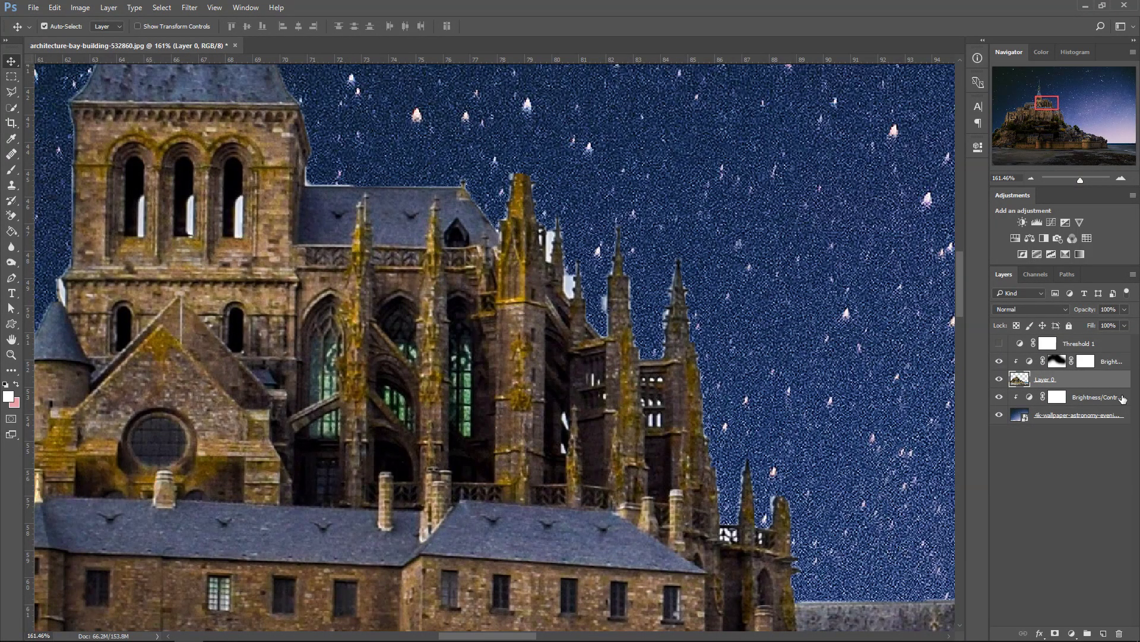
{"action": "left_click", "coordinate": [1042, 414]}
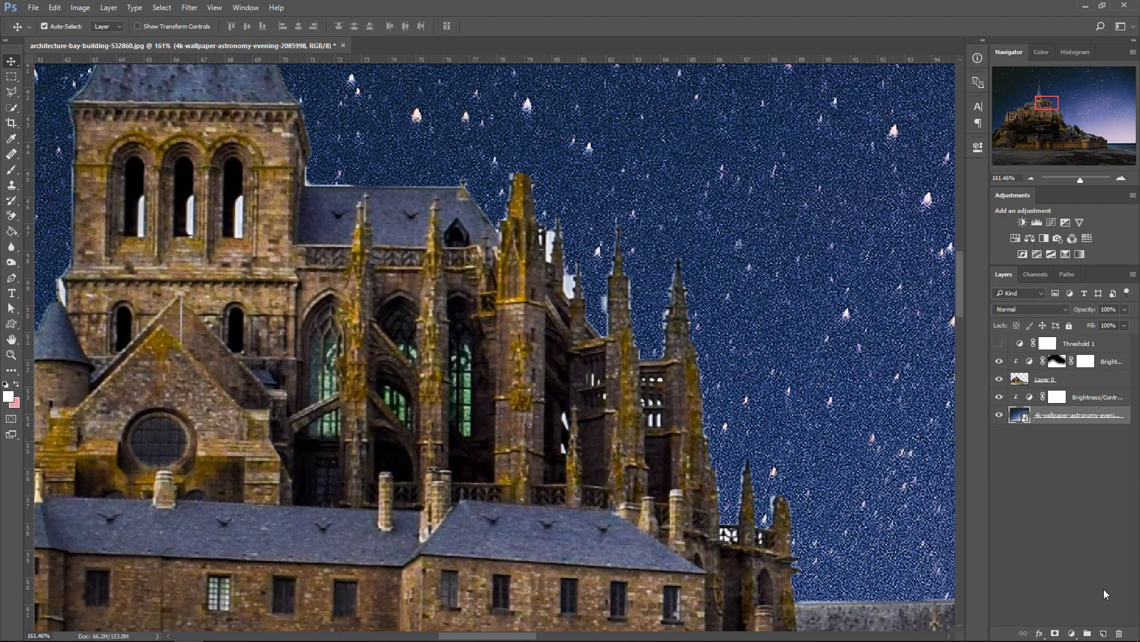
Add a solid Color Fill layer with hex 000000 black above the wallpaper
{"action": "left_click", "coordinate": [1073, 634]}
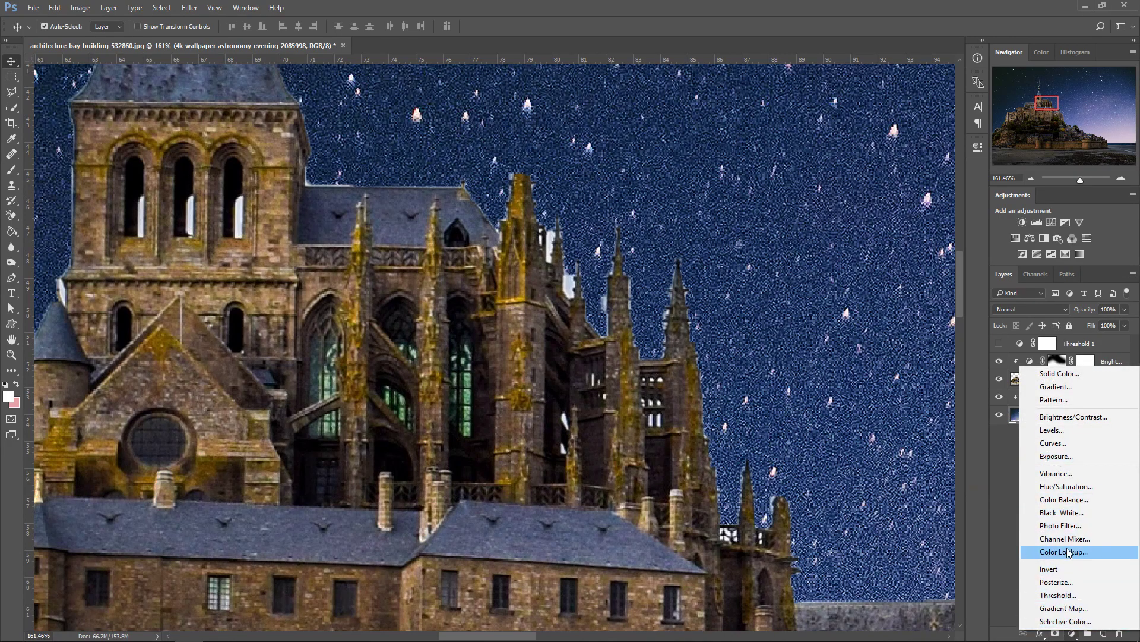
{"action": "left_click", "coordinate": [1063, 373]}
{"action": "type", "text": "000000"}
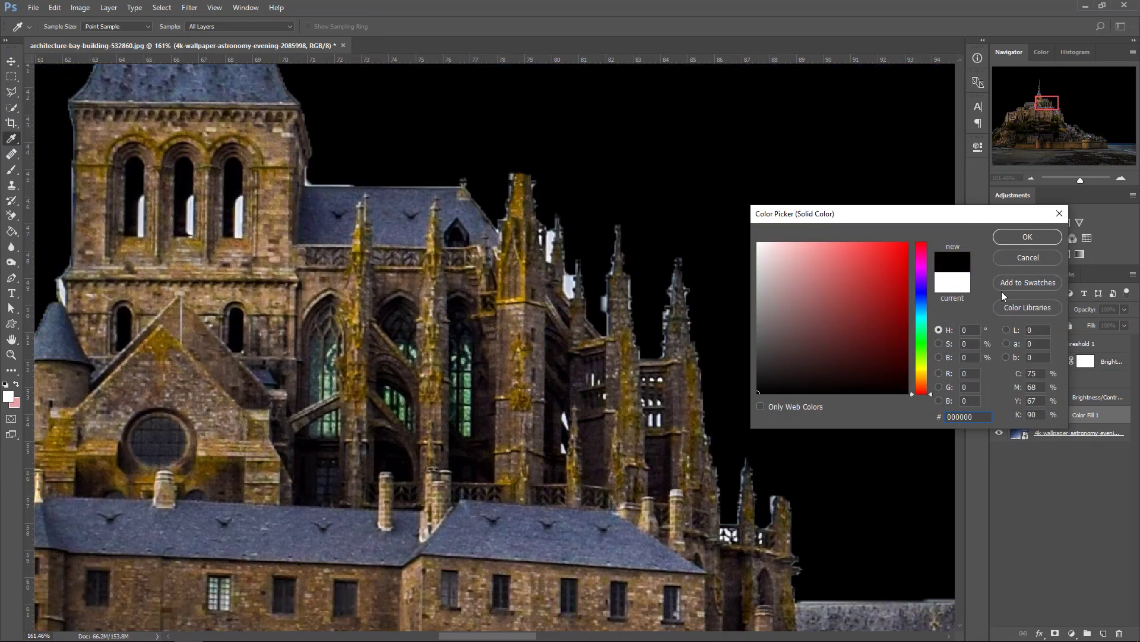
{"action": "left_click", "coordinate": [1018, 240]}
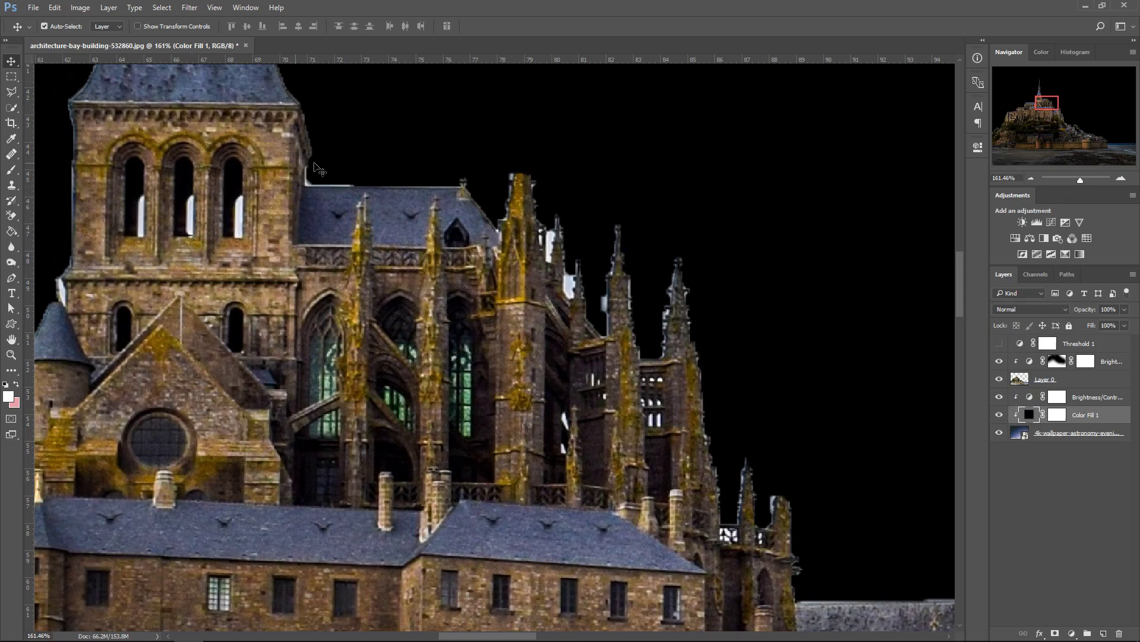
Erase leftover white sky around the spires and tower windows on Layer 0 with the Background Eraser, Sampling: Once
{"action": "left_click", "coordinate": [11, 215]}
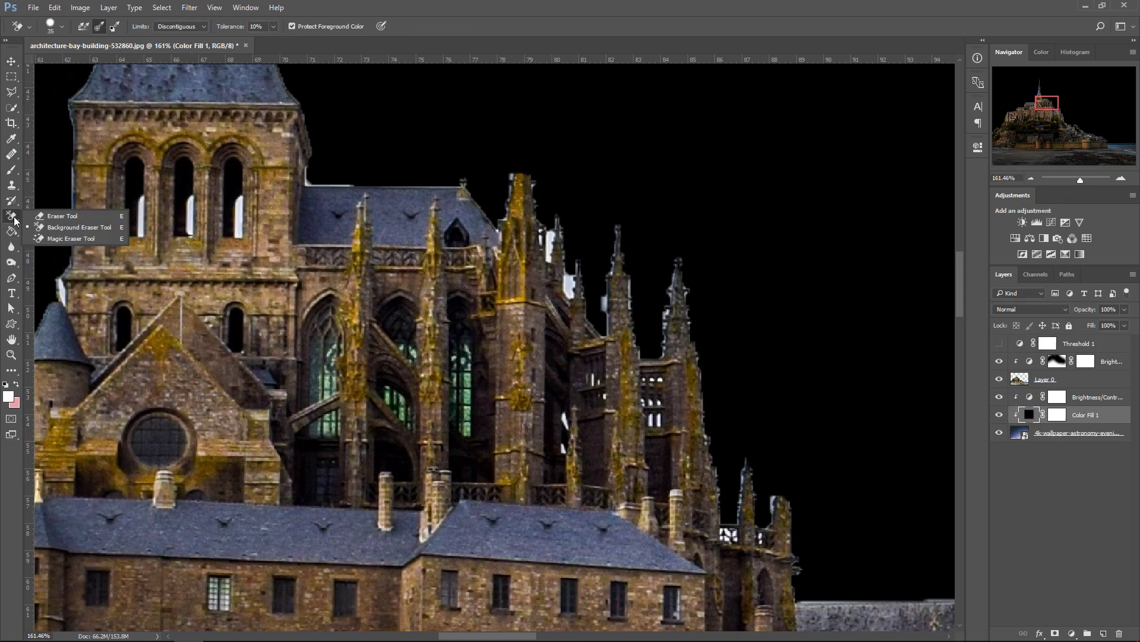
{"action": "left_click", "coordinate": [64, 231]}
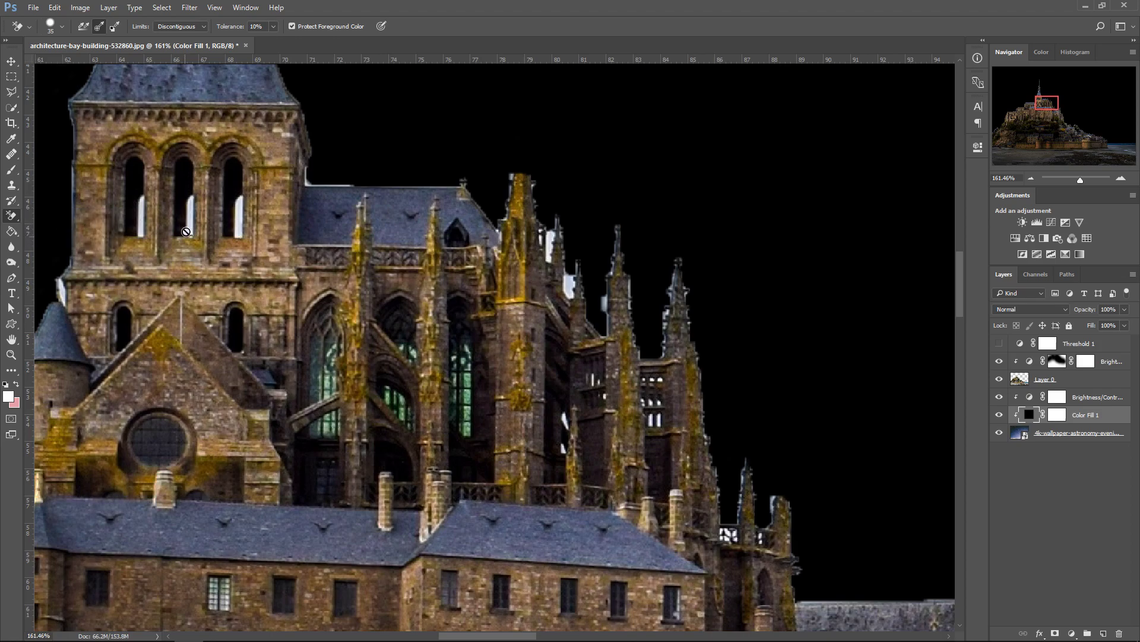
{"action": "left_click", "coordinate": [99, 25]}
{"action": "key", "text": "alt+bracketright"}
{"action": "key", "text": "alt+bracketright"}
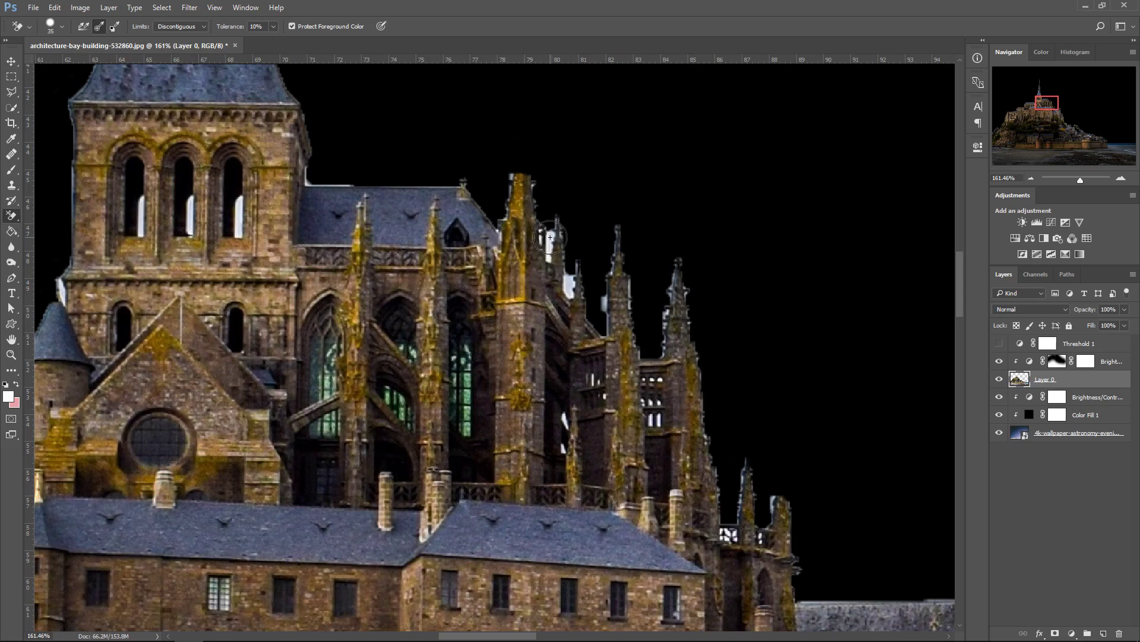
{"action": "mouse_move", "coordinate": [550, 238]}
{"action": "left_mouse_down"}
{"action": "mouse_move", "coordinate": [587, 306]}
{"action": "mouse_move", "coordinate": [530, 229]}
{"action": "left_mouse_up"}
{"action": "mouse_move", "coordinate": [578, 287]}
{"action": "left_mouse_down"}
{"action": "mouse_move", "coordinate": [549, 237]}
{"action": "mouse_move", "coordinate": [548, 254]}
{"action": "mouse_move", "coordinate": [549, 228]}
{"action": "mouse_move", "coordinate": [544, 256]}
{"action": "left_mouse_up"}
{"action": "left_click_drag", "start_coordinate": [235, 207], "coordinate": [234, 221]}
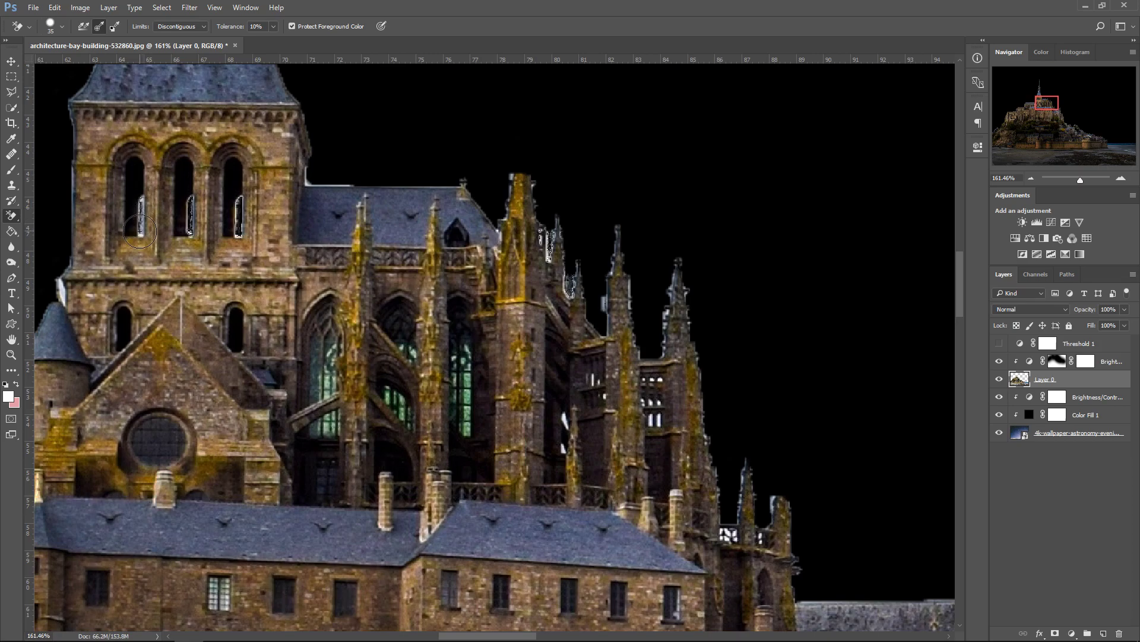
Draw a polygonal lasso selection over the sky above the roofline beside the left tower
{"action": "scroll", "coordinate": [71, 214], "scroll_direction": "up", "scroll_amount": 3}
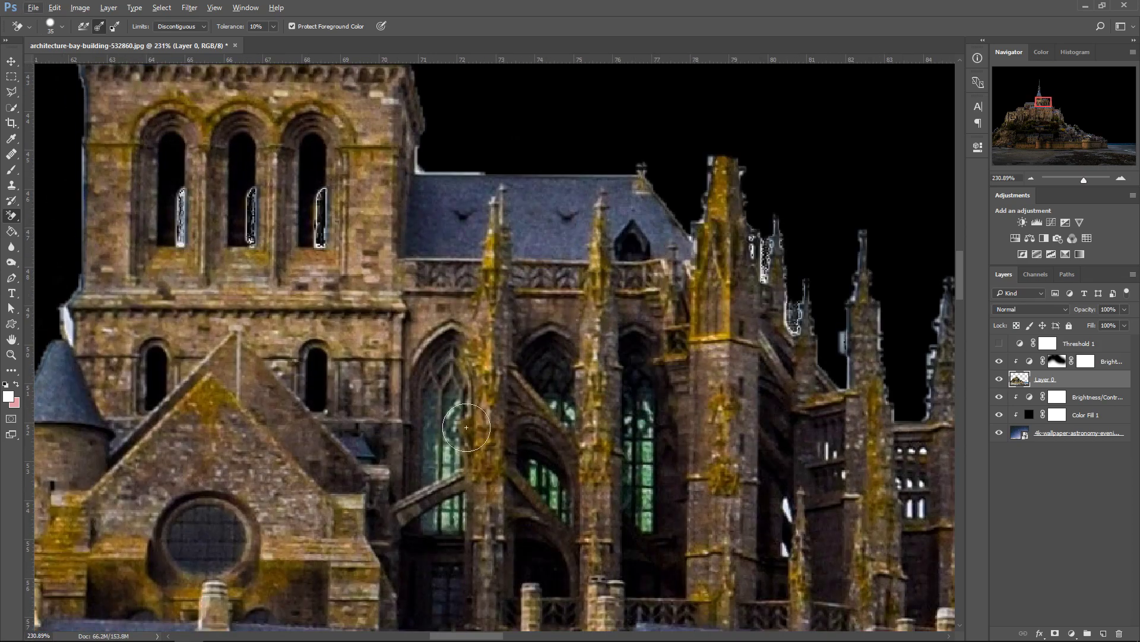
{"action": "left_click", "coordinate": [12, 95]}
{"action": "left_click", "coordinate": [72, 105]}
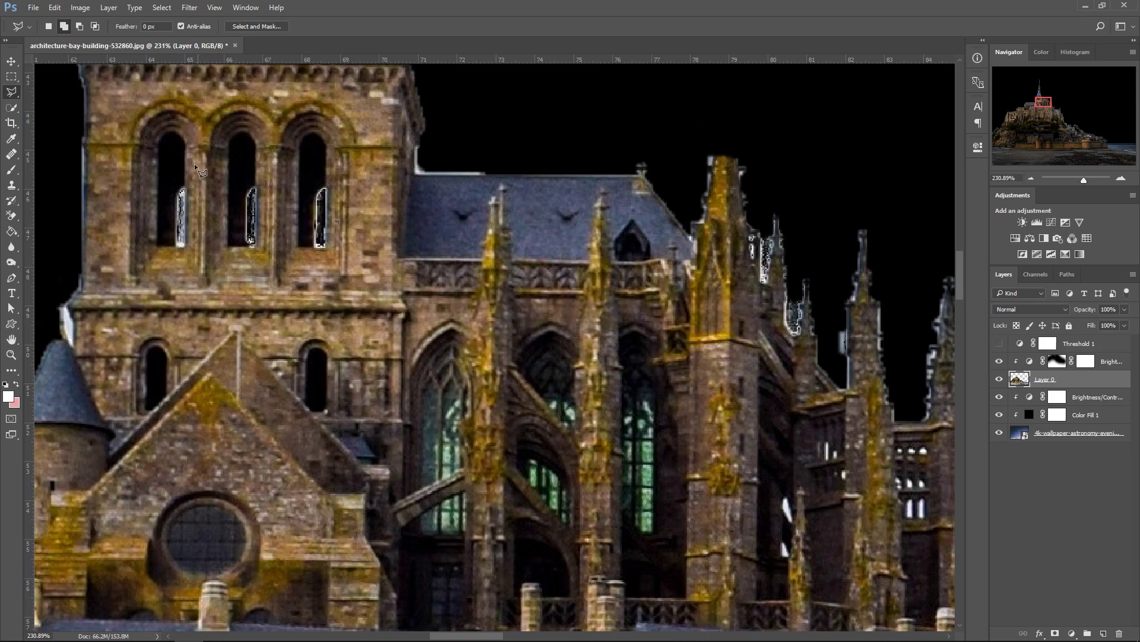
{"action": "scroll", "coordinate": [128, 162], "scroll_direction": "up", "scroll_amount": 3}
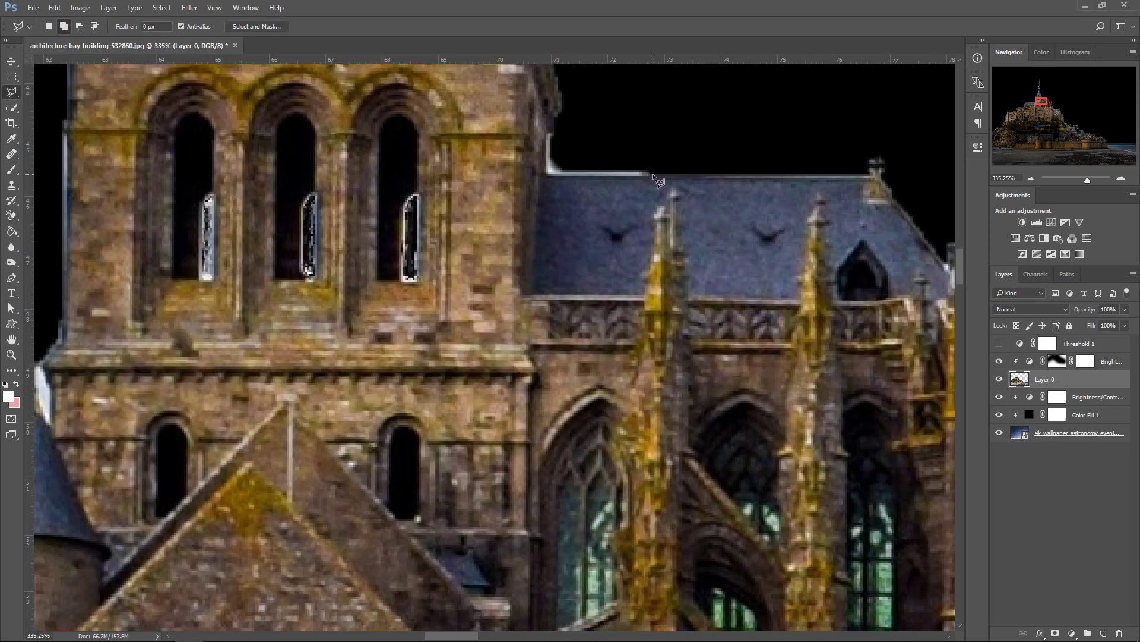
{"action": "left_click", "coordinate": [650, 175]}
{"action": "left_click", "coordinate": [547, 132]}
{"action": "left_click", "coordinate": [605, 122]}
{"action": "key", "text": "ctrl"}
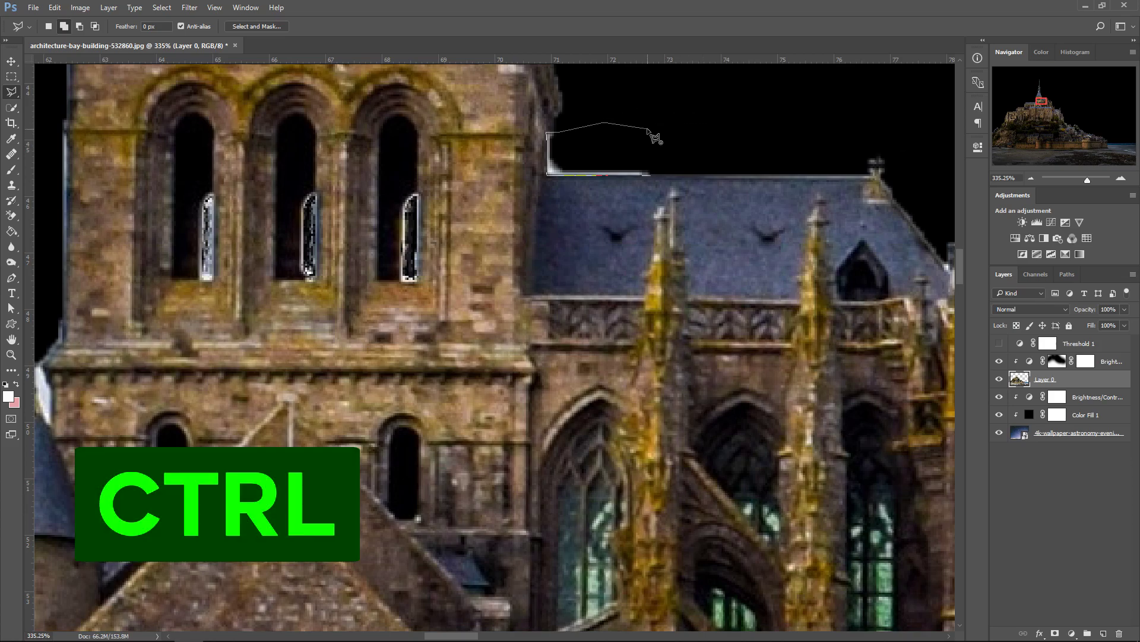
{"action": "left_click", "coordinate": [647, 128], "text": "ctrl"}
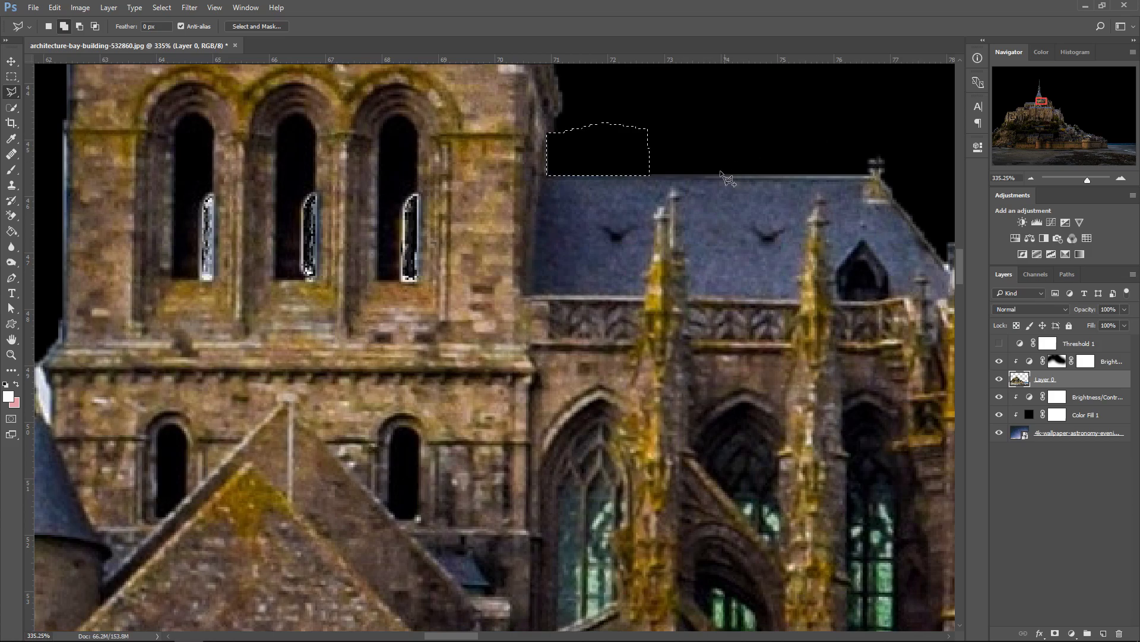
{"action": "scroll", "coordinate": [706, 204], "scroll_direction": "down", "scroll_amount": 5}
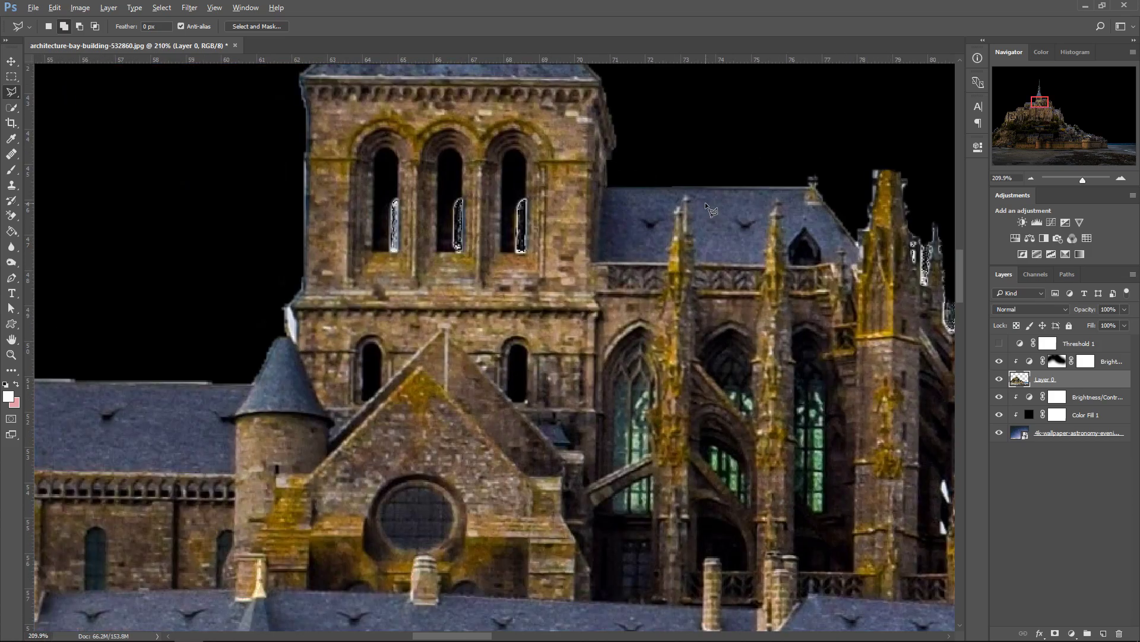
{"action": "scroll", "coordinate": [660, 182], "scroll_direction": "up", "scroll_amount": 1}
{"action": "scroll", "coordinate": [664, 185], "scroll_direction": "down", "scroll_amount": 1}
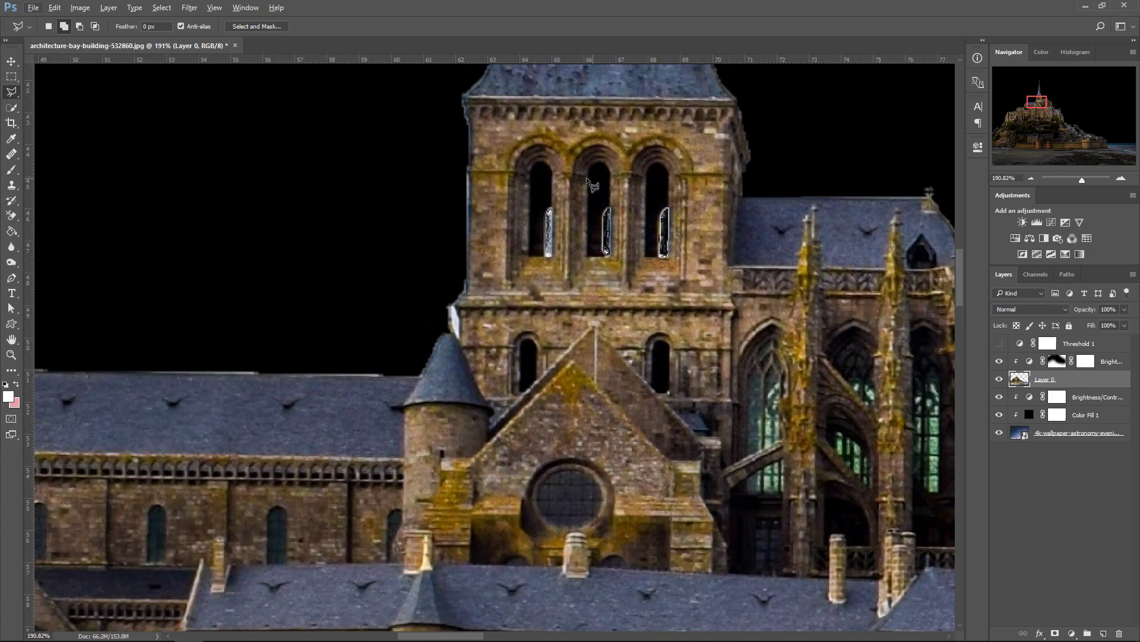
{"action": "scroll", "coordinate": [666, 249], "scroll_direction": "down", "scroll_amount": 1}
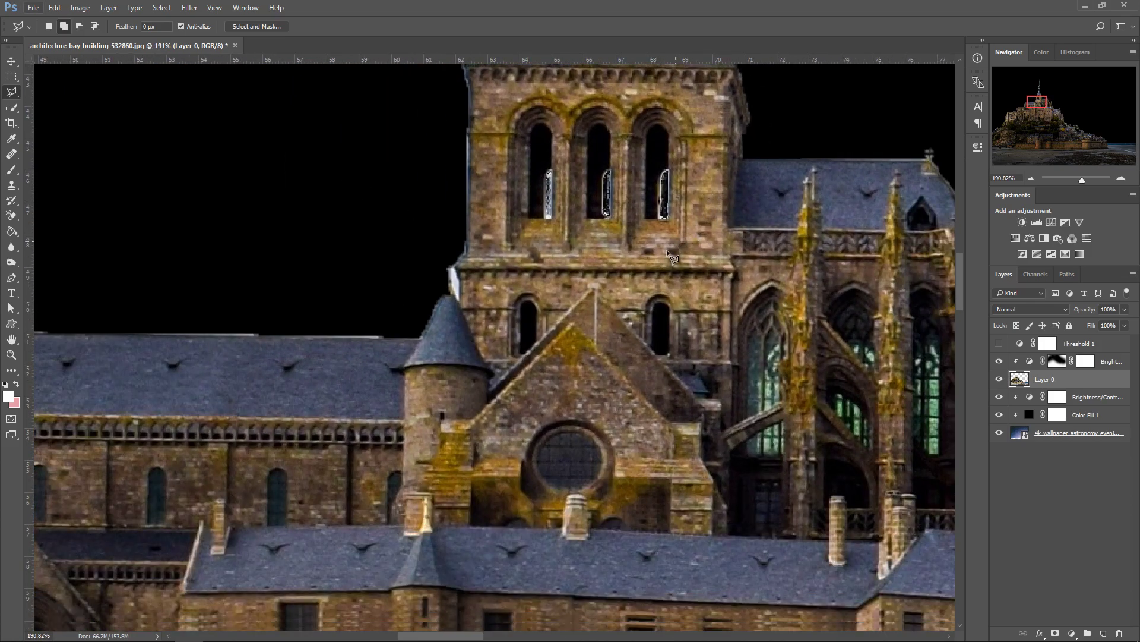
Use the Background Eraser to erase white patches in the right-hand spire windows
{"action": "left_click", "coordinate": [8, 220]}
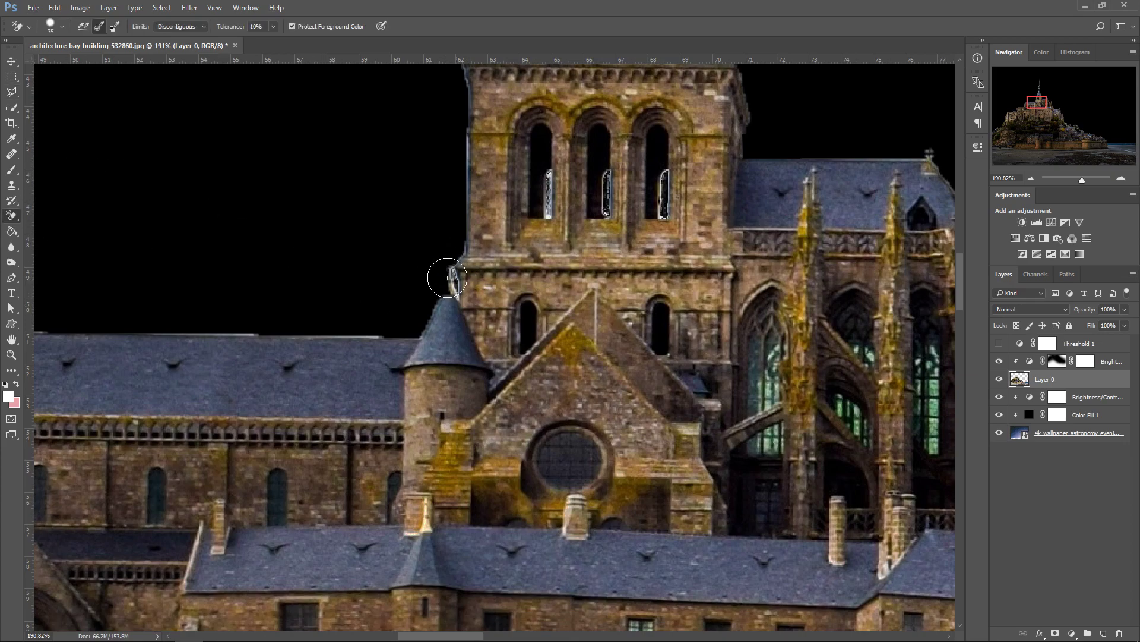
{"action": "scroll", "coordinate": [680, 380], "scroll_direction": "down", "scroll_amount": 6}
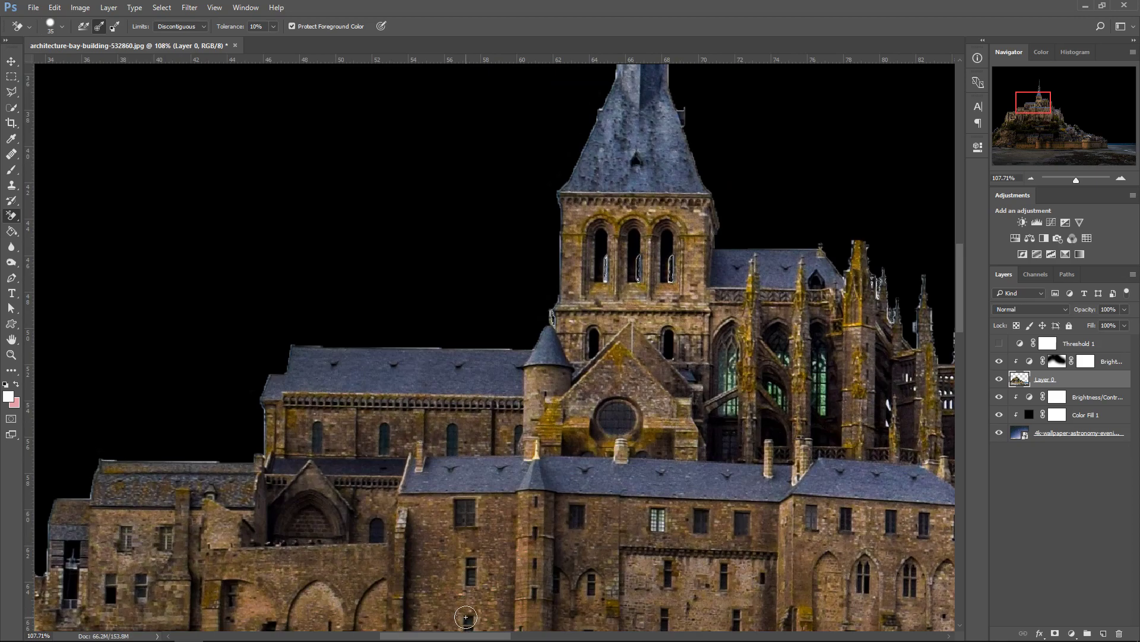
{"action": "left_click_drag", "start_coordinate": [474, 639], "coordinate": [505, 584]}
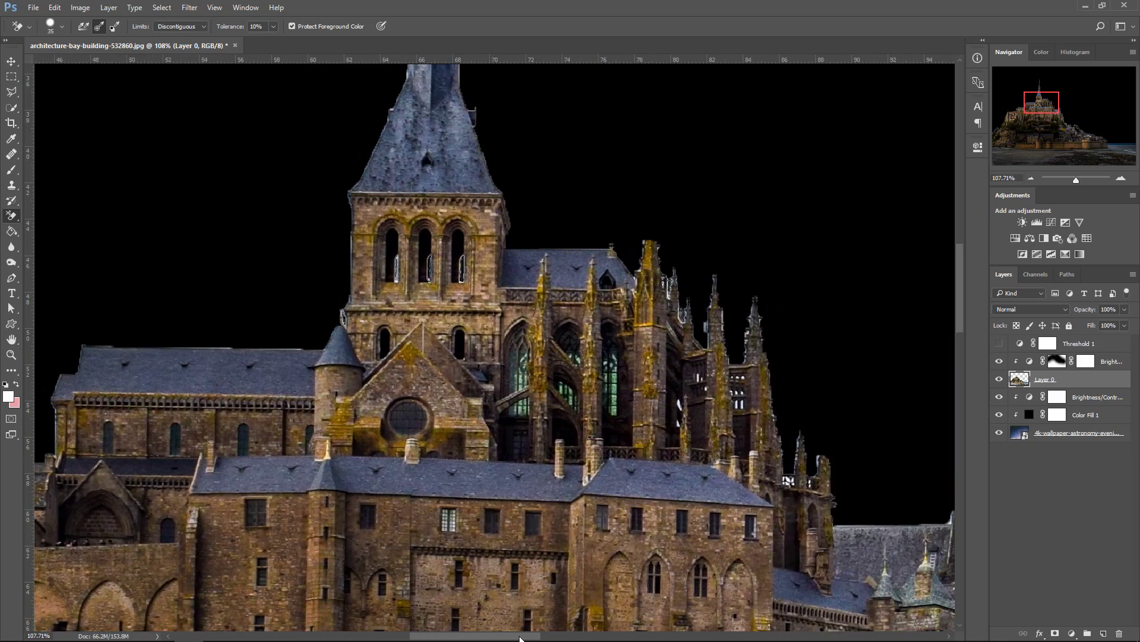
{"action": "left_click_drag", "start_coordinate": [519, 639], "coordinate": [570, 638]}
{"action": "scroll", "coordinate": [385, 260], "scroll_direction": "down", "scroll_amount": 1}
{"action": "scroll", "coordinate": [385, 261], "scroll_direction": "up", "scroll_amount": 4}
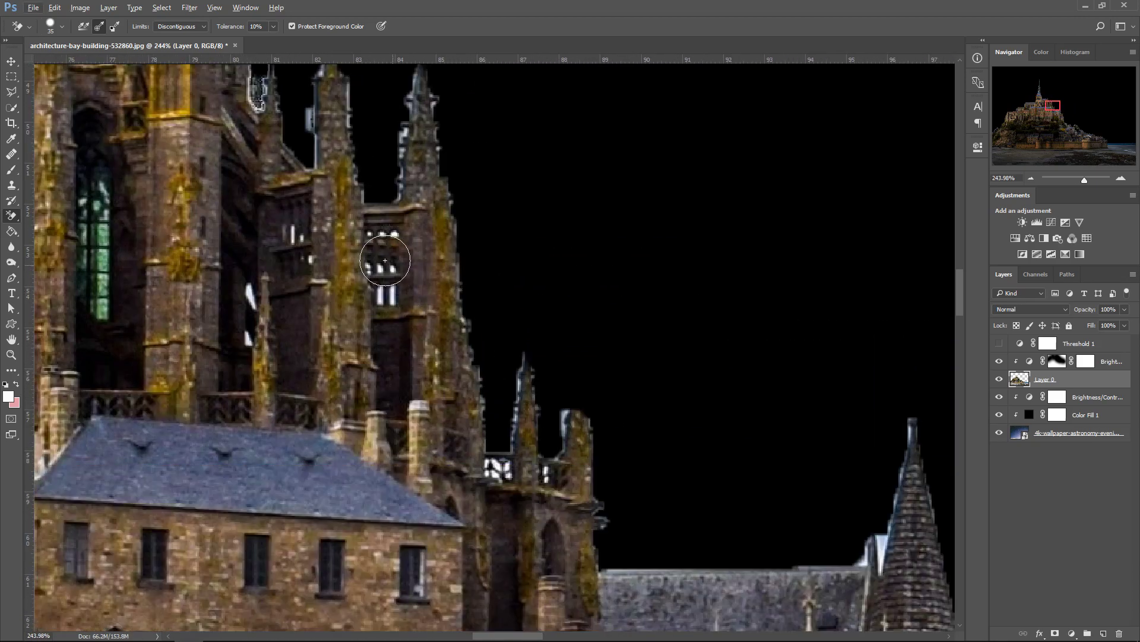
{"action": "scroll", "coordinate": [385, 261], "scroll_direction": "up", "scroll_amount": 2}
{"action": "left_click_drag", "start_coordinate": [242, 357], "coordinate": [255, 404]}
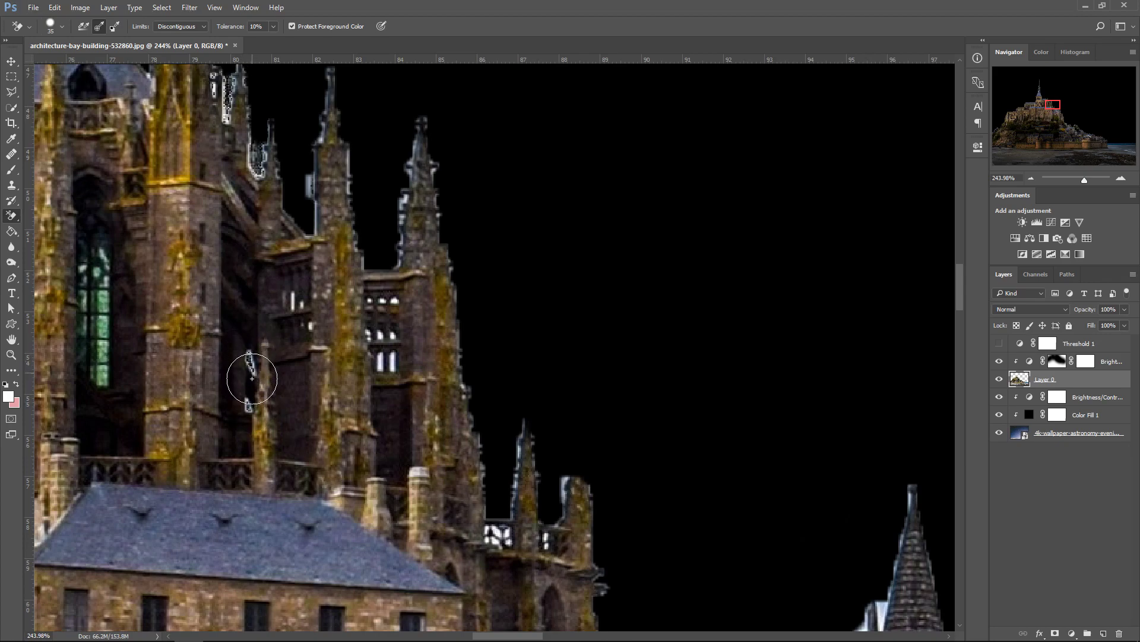
{"action": "left_click_drag", "start_coordinate": [293, 301], "coordinate": [305, 318]}
Erase the remaining window patches and the light fringes along the spire edges
{"action": "left_click", "coordinate": [380, 363]}
{"action": "mouse_move", "coordinate": [381, 363]}
{"action": "left_mouse_down"}
{"action": "mouse_move", "coordinate": [390, 341]}
{"action": "mouse_move", "coordinate": [379, 293]}
{"action": "mouse_move", "coordinate": [396, 327]}
{"action": "left_mouse_up"}
{"action": "mouse_move", "coordinate": [306, 183]}
{"action": "left_mouse_down"}
{"action": "mouse_move", "coordinate": [309, 199]}
{"action": "mouse_move", "coordinate": [300, 166]}
{"action": "left_mouse_up"}
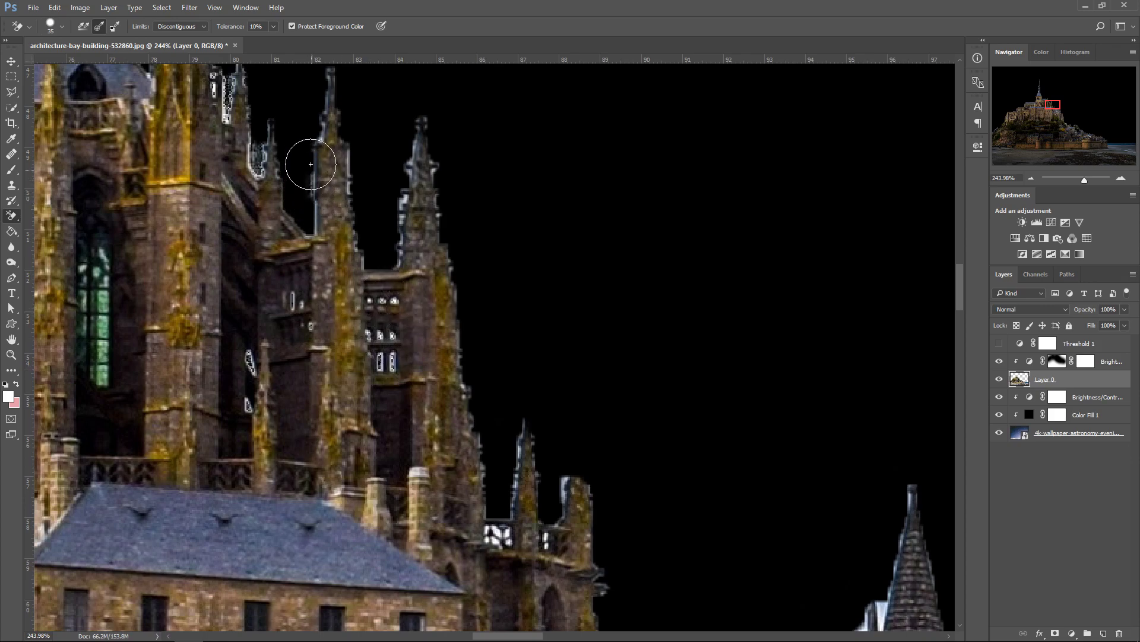
{"action": "mouse_move", "coordinate": [395, 204]}
{"action": "left_mouse_down"}
{"action": "mouse_move", "coordinate": [387, 198]}
{"action": "mouse_move", "coordinate": [422, 157]}
{"action": "mouse_move", "coordinate": [382, 223]}
{"action": "mouse_move", "coordinate": [389, 243]}
{"action": "mouse_move", "coordinate": [389, 220]}
{"action": "mouse_move", "coordinate": [401, 240]}
{"action": "left_mouse_up"}
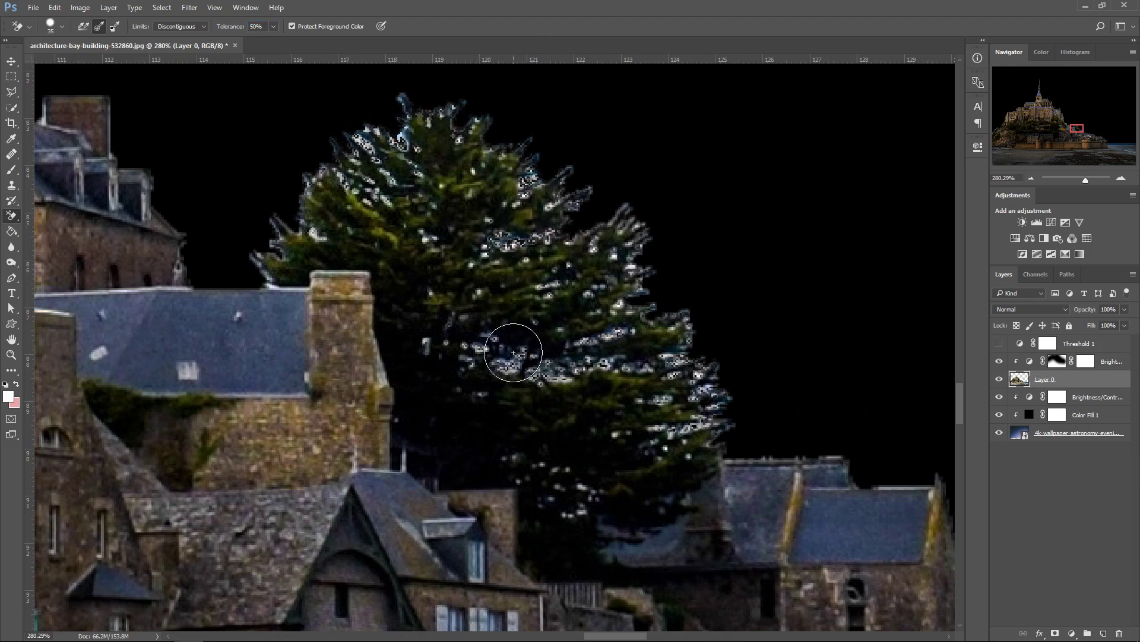
Erase the white fringe along the tree's right and left sides, undoing the stroke at its top
{"action": "mouse_move", "coordinate": [572, 381]}
{"action": "left_mouse_down"}
{"action": "mouse_move", "coordinate": [530, 336]}
{"action": "mouse_move", "coordinate": [610, 338]}
{"action": "mouse_move", "coordinate": [700, 387]}
{"action": "mouse_move", "coordinate": [663, 376]}
{"action": "mouse_move", "coordinate": [603, 287]}
{"action": "mouse_move", "coordinate": [614, 234]}
{"action": "left_mouse_up"}
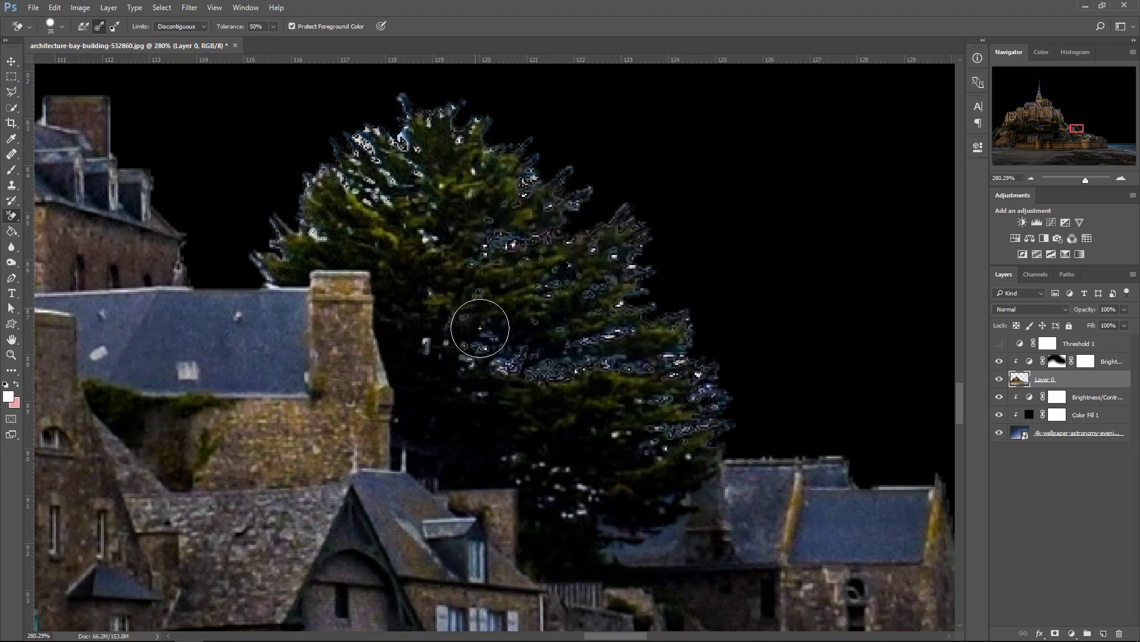
{"action": "mouse_move", "coordinate": [498, 378]}
{"action": "left_mouse_down"}
{"action": "mouse_move", "coordinate": [415, 201]}
{"action": "mouse_move", "coordinate": [363, 150]}
{"action": "mouse_move", "coordinate": [400, 144]}
{"action": "mouse_move", "coordinate": [384, 138]}
{"action": "mouse_move", "coordinate": [383, 118]}
{"action": "mouse_move", "coordinate": [327, 226]}
{"action": "mouse_move", "coordinate": [279, 236]}
{"action": "left_mouse_up"}
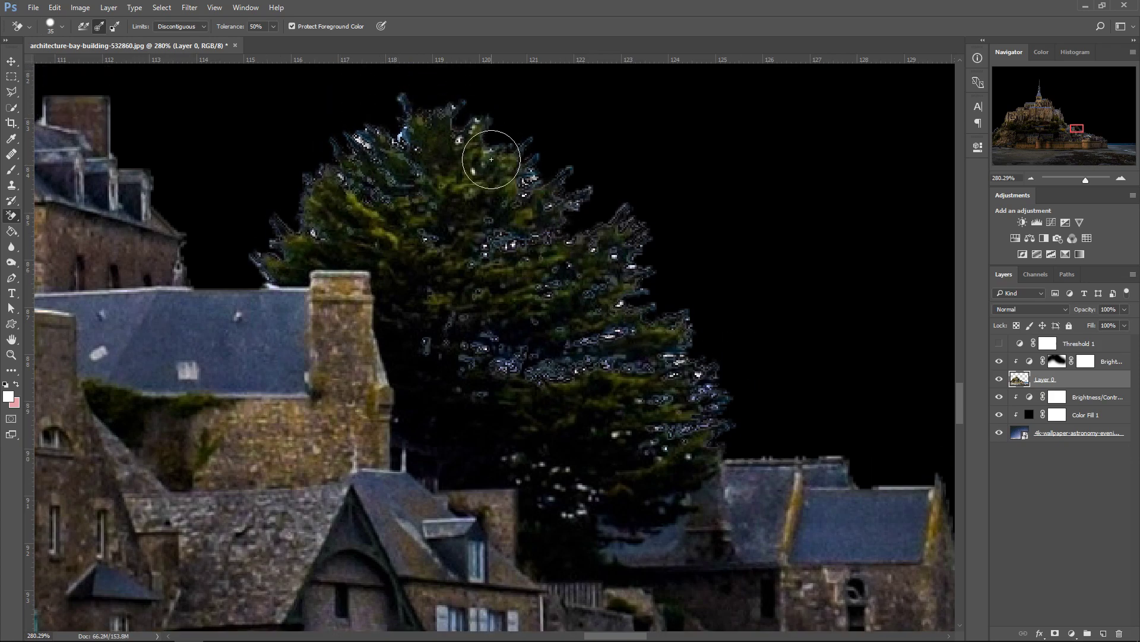
{"action": "mouse_move", "coordinate": [478, 168]}
{"action": "left_mouse_down"}
{"action": "mouse_move", "coordinate": [466, 168]}
{"action": "mouse_move", "coordinate": [465, 137]}
{"action": "left_mouse_up"}
{"action": "key", "text": "ctrl+z"}
Pan to the trees behind the houses and erase the light fringe on the tree's left edge
{"action": "scroll", "coordinate": [701, 357], "scroll_direction": "down", "scroll_amount": 2}
{"action": "scroll", "coordinate": [583, 345], "scroll_direction": "down", "scroll_amount": 3}
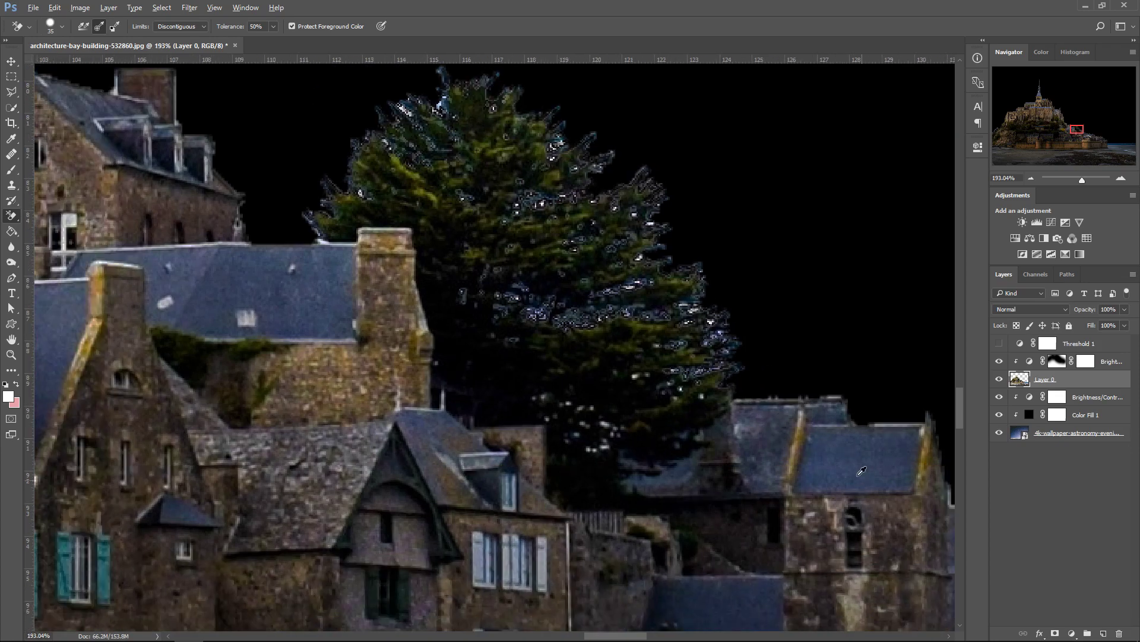
{"action": "scroll", "coordinate": [584, 344], "scroll_direction": "up", "scroll_amount": 2}
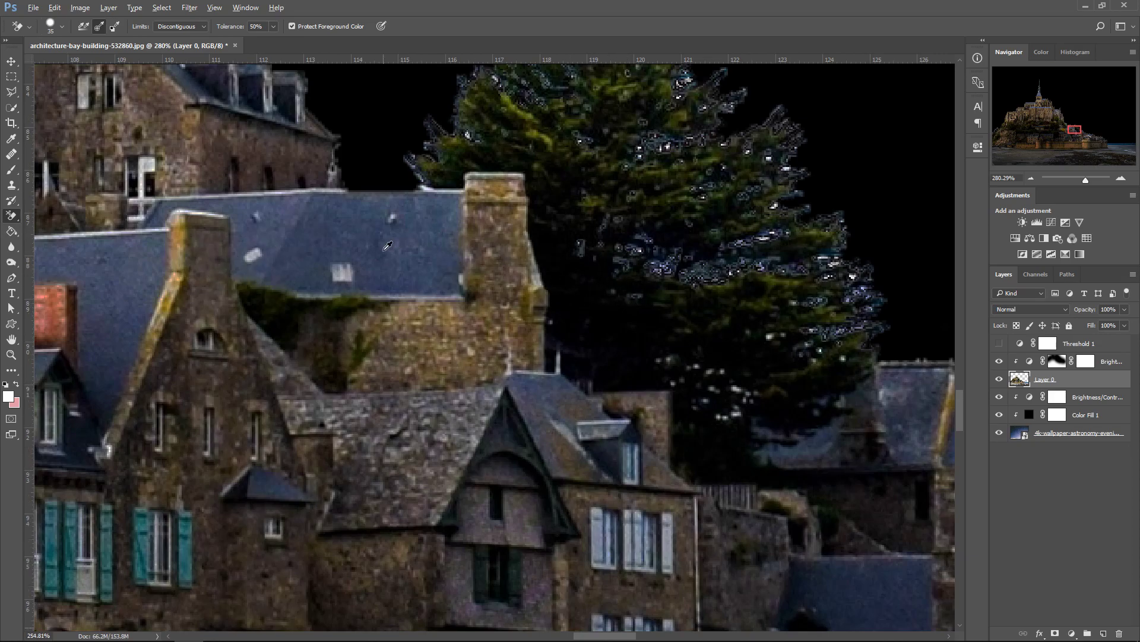
{"action": "scroll", "coordinate": [372, 255], "scroll_direction": "down", "scroll_amount": 3}
{"action": "scroll", "coordinate": [84, 101], "scroll_direction": "down", "scroll_amount": 2}
{"action": "scroll", "coordinate": [111, 120], "scroll_direction": "up", "scroll_amount": 2}
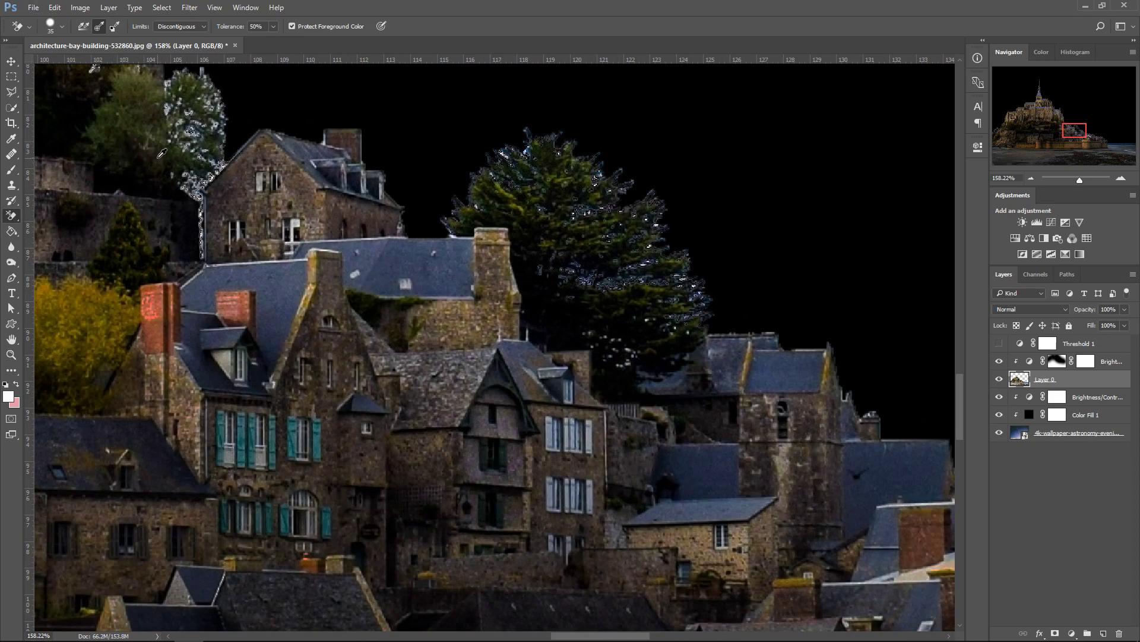
{"action": "scroll", "coordinate": [163, 139], "scroll_direction": "down", "scroll_amount": 1}
{"action": "scroll", "coordinate": [159, 115], "scroll_direction": "down", "scroll_amount": 2}
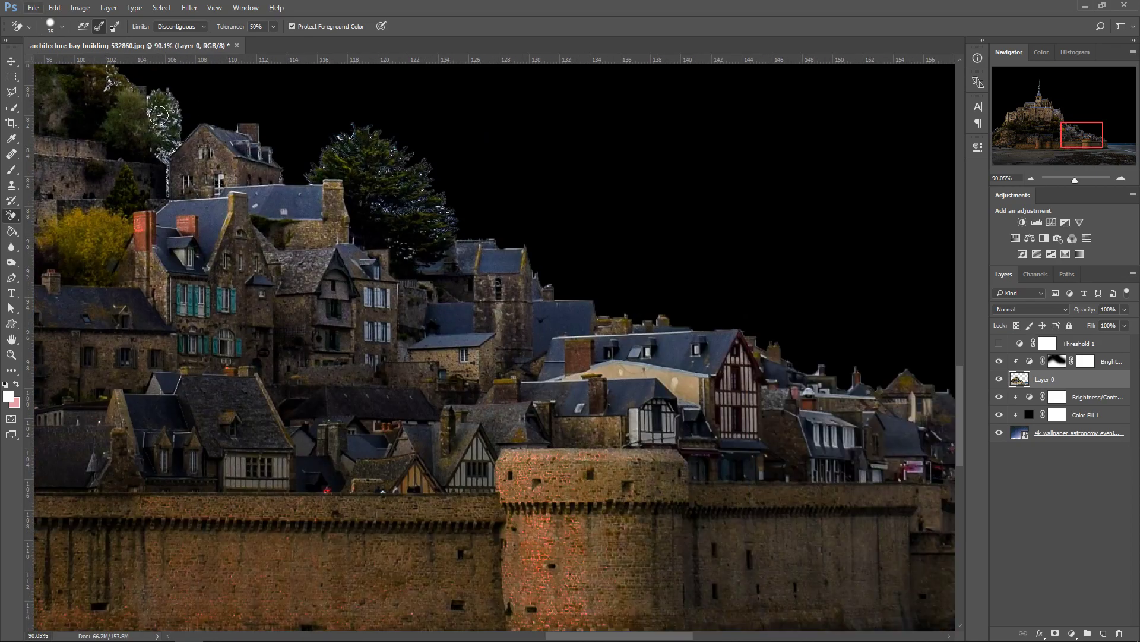
{"action": "left_click_drag", "start_coordinate": [675, 635], "coordinate": [643, 635]}
{"action": "scroll", "coordinate": [677, 197], "scroll_direction": "up", "scroll_amount": 5}
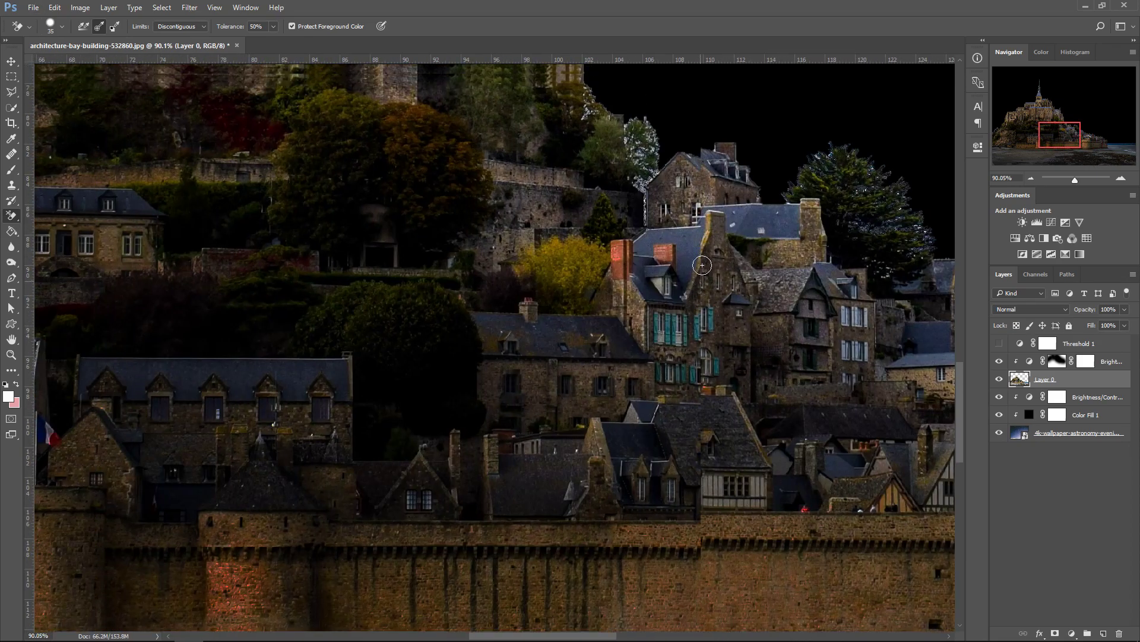
{"action": "scroll", "coordinate": [681, 196], "scroll_direction": "up", "scroll_amount": 2}
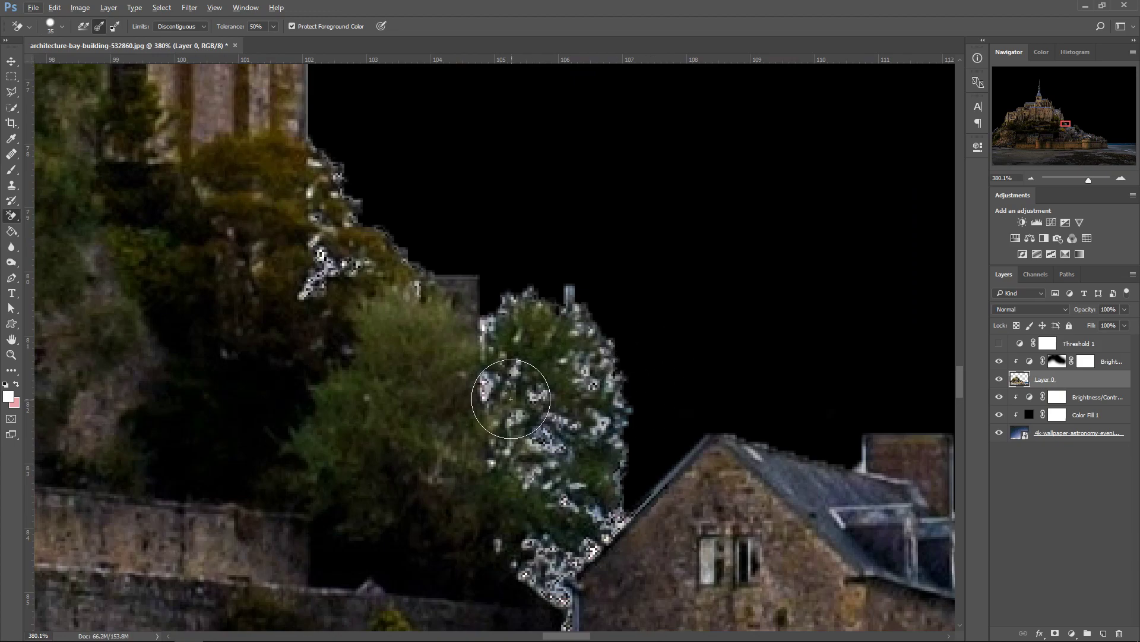
{"action": "mouse_move", "coordinate": [509, 395]}
{"action": "left_mouse_down"}
{"action": "mouse_move", "coordinate": [487, 368]}
{"action": "mouse_move", "coordinate": [564, 453]}
{"action": "mouse_move", "coordinate": [627, 463]}
{"action": "mouse_move", "coordinate": [534, 570]}
{"action": "mouse_move", "coordinate": [490, 505]}
{"action": "mouse_move", "coordinate": [509, 305]}
{"action": "mouse_move", "coordinate": [331, 173]}
{"action": "left_mouse_up"}
Erase the remaining light pixels along the left tree's lower fringe
{"action": "scroll", "coordinate": [564, 445], "scroll_direction": "down", "scroll_amount": 3}
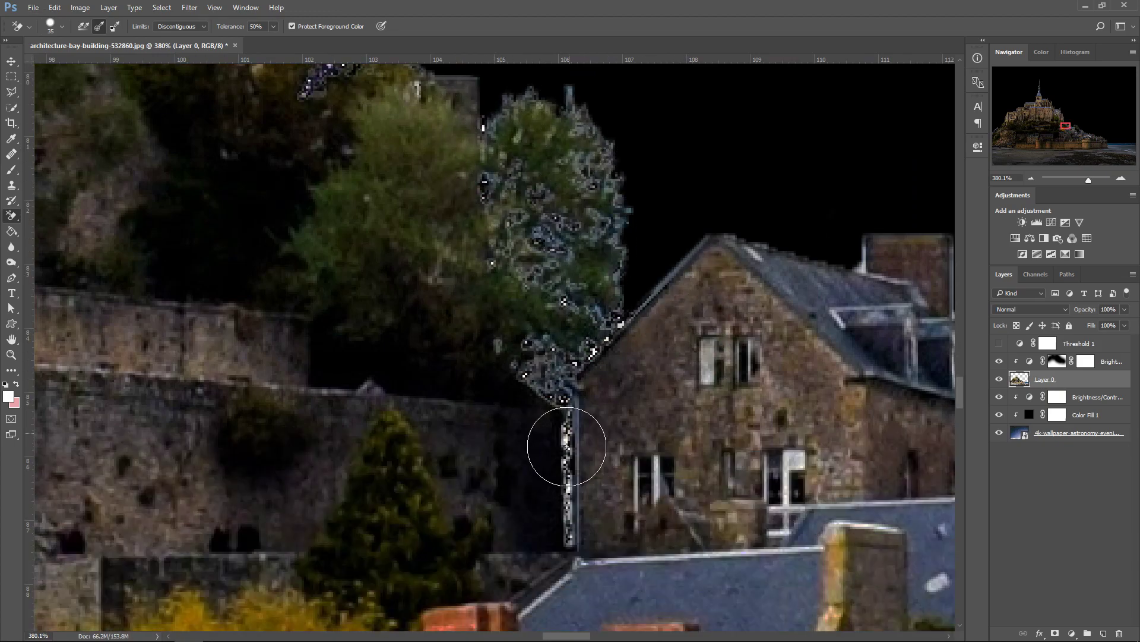
{"action": "scroll", "coordinate": [666, 431], "scroll_direction": "down", "scroll_amount": 5}
{"action": "scroll", "coordinate": [665, 430], "scroll_direction": "down", "scroll_amount": 2}
{"action": "scroll", "coordinate": [542, 436], "scroll_direction": "up", "scroll_amount": 5}
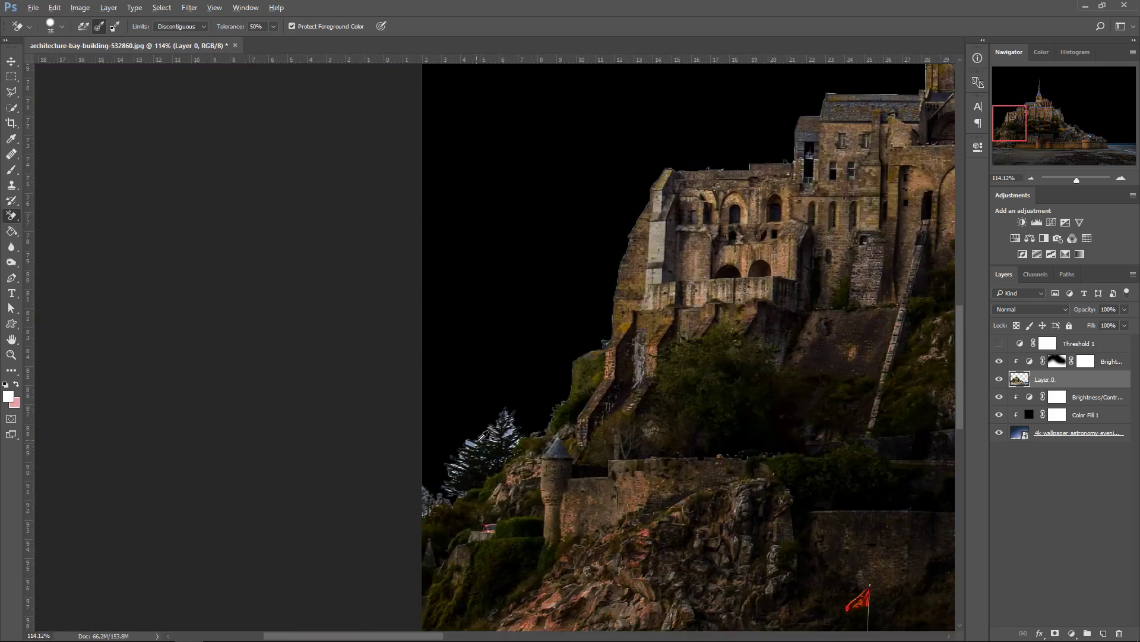
{"action": "mouse_move", "coordinate": [541, 436]}
{"action": "left_mouse_down"}
{"action": "mouse_move", "coordinate": [444, 416]}
{"action": "mouse_move", "coordinate": [383, 545]}
{"action": "mouse_move", "coordinate": [354, 555]}
{"action": "left_mouse_up"}
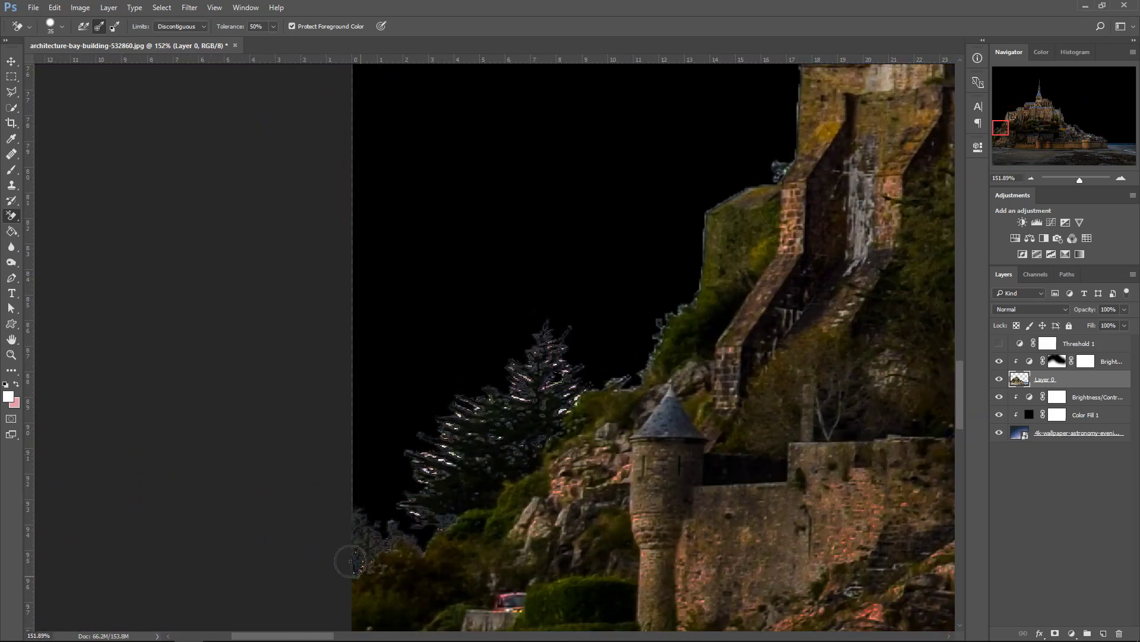
{"action": "scroll", "coordinate": [567, 398], "scroll_direction": "up", "scroll_amount": 3}
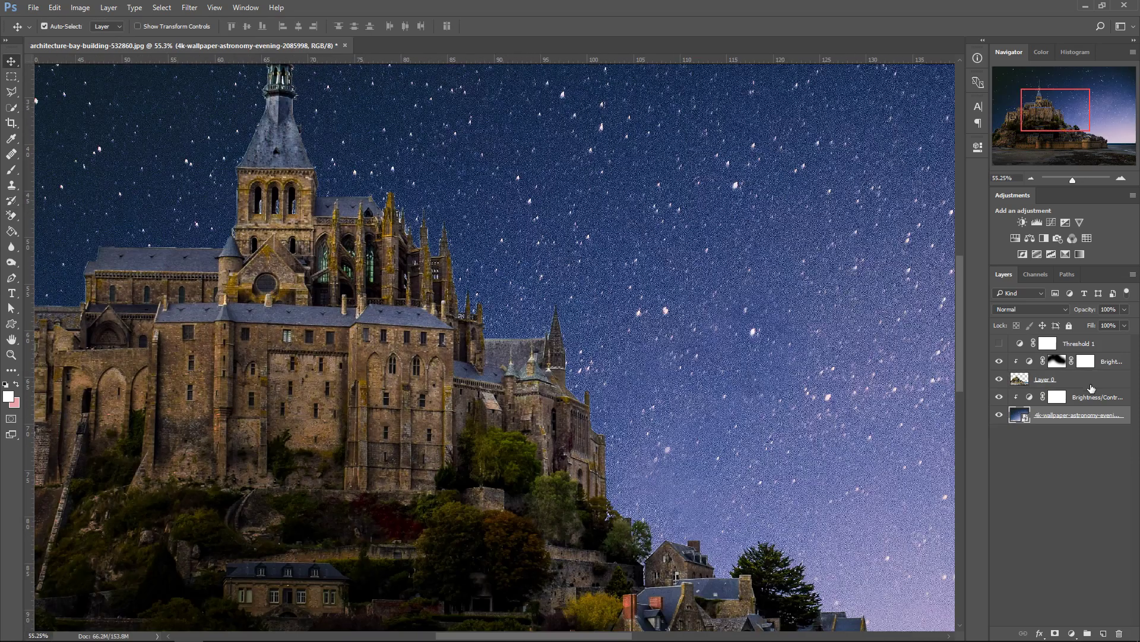
Give Layer 0 a 1 px Inside Stroke in Screen blend mode through Blending Options
{"action": "left_click", "coordinate": [1088, 380]}
{"action": "right_click", "coordinate": [1056, 377]}
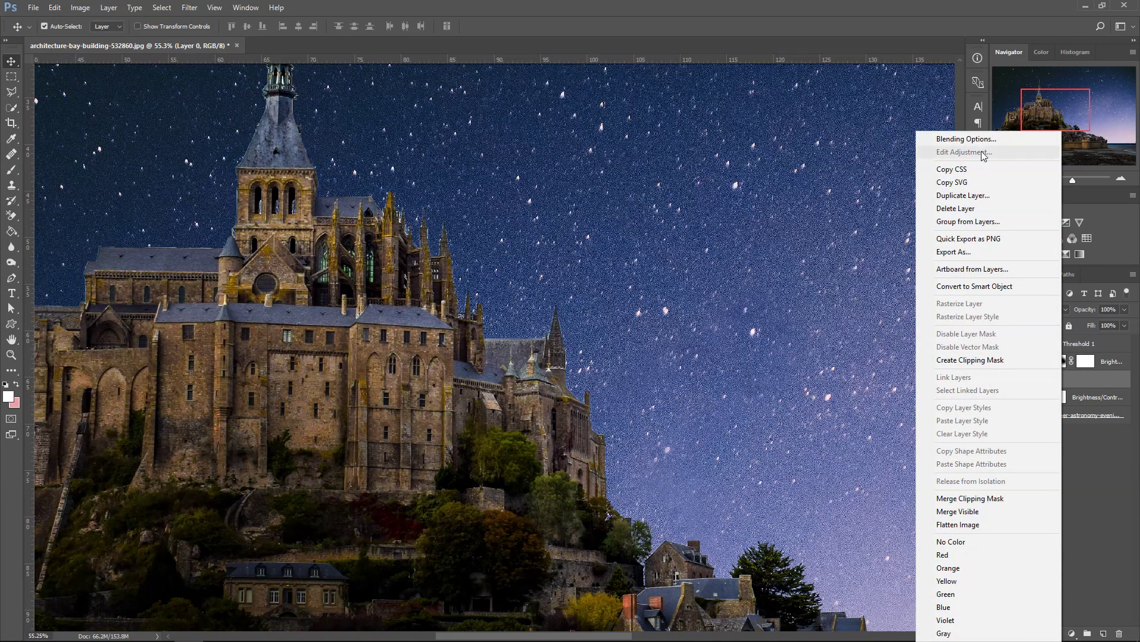
{"action": "left_click", "coordinate": [979, 141]}
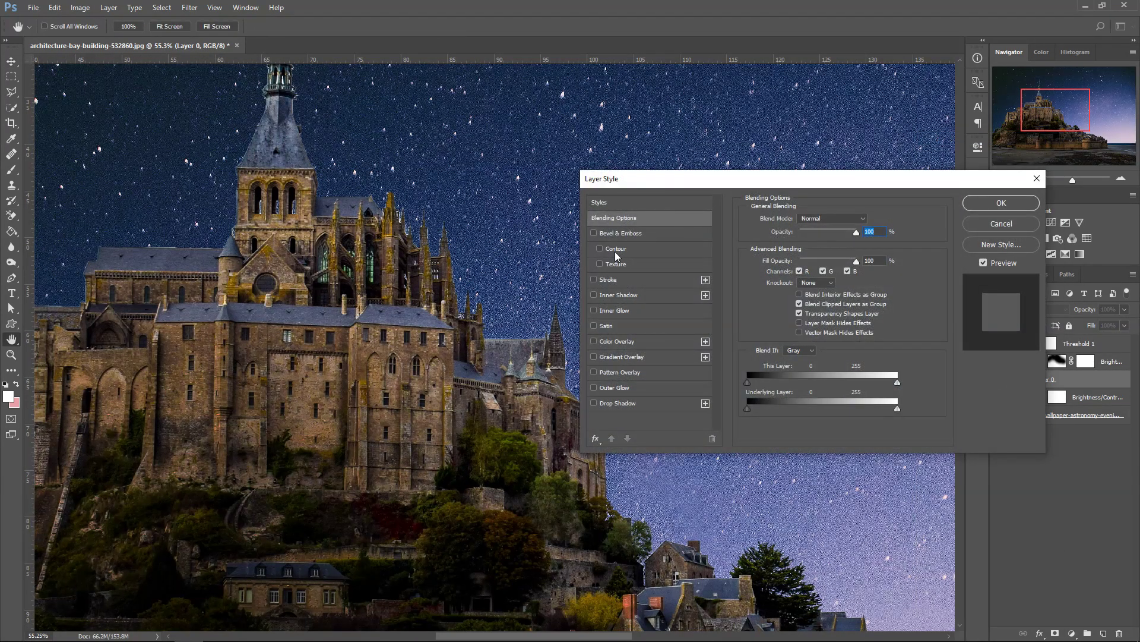
{"action": "left_click", "coordinate": [595, 279]}
{"action": "left_click", "coordinate": [600, 279]}
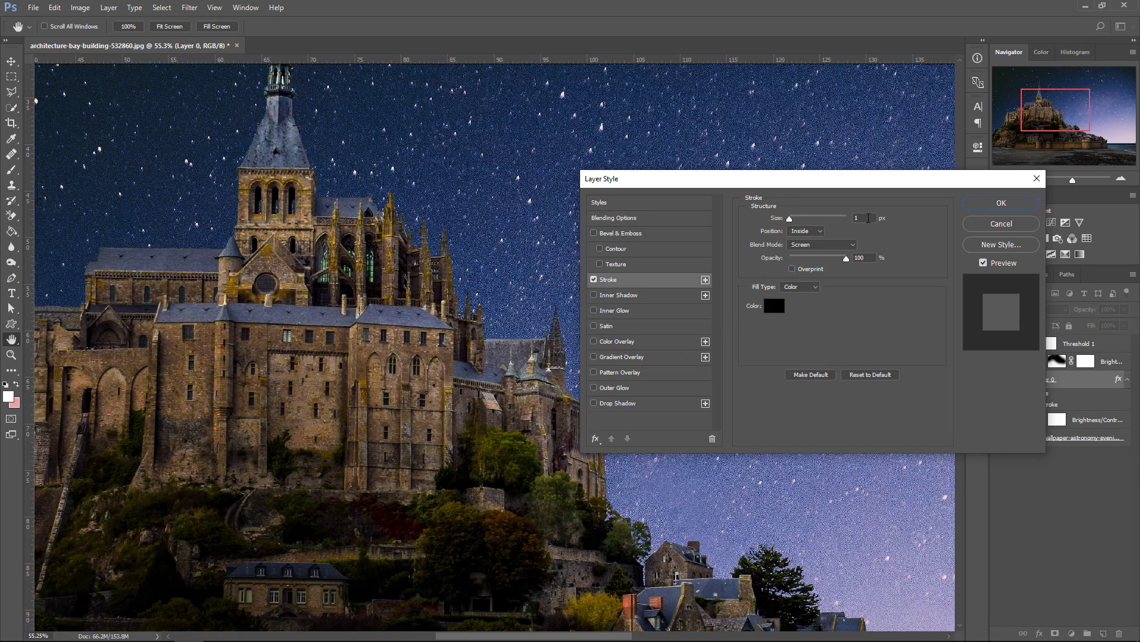
{"action": "left_click", "coordinate": [806, 236]}
{"action": "left_click", "coordinate": [808, 246]}
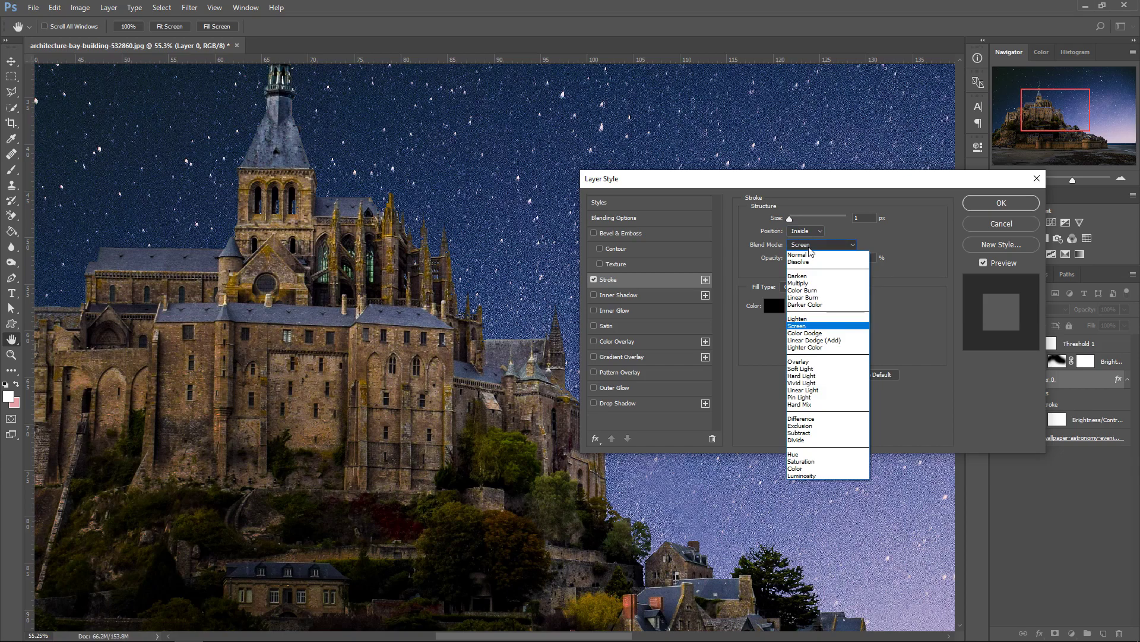
{"action": "left_click", "coordinate": [875, 231]}
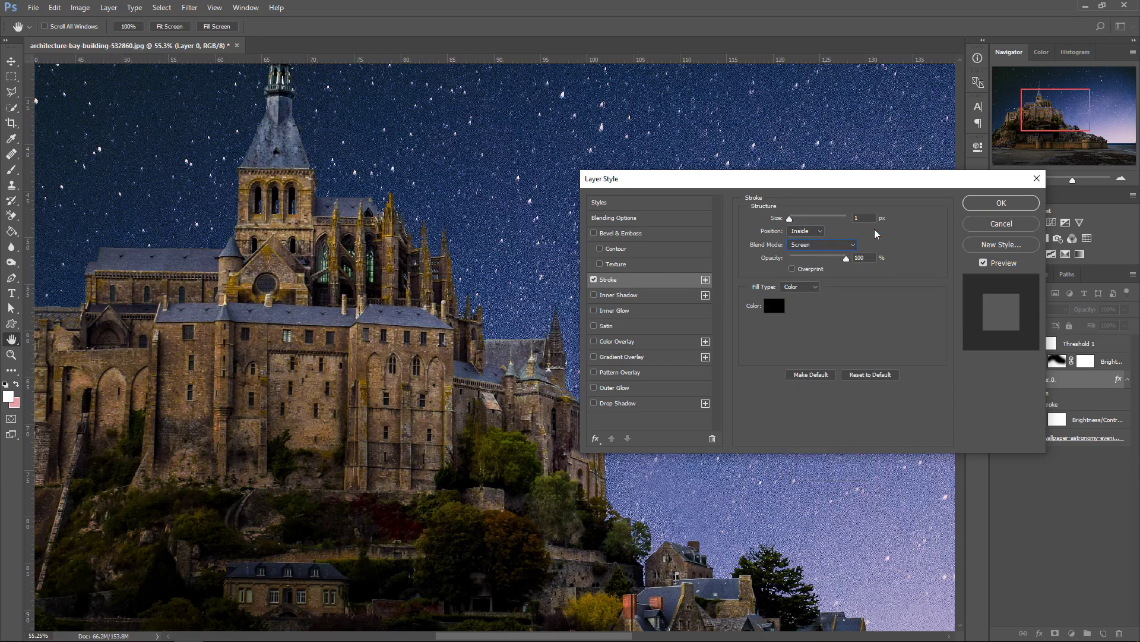
{"action": "left_click", "coordinate": [1002, 203]}
Zoom into the spire, switch to the Background Eraser at 10% tolerance, then zoom back out
{"action": "key", "text": "v"}
{"action": "scroll", "coordinate": [291, 173], "scroll_direction": "up", "scroll_amount": 2}
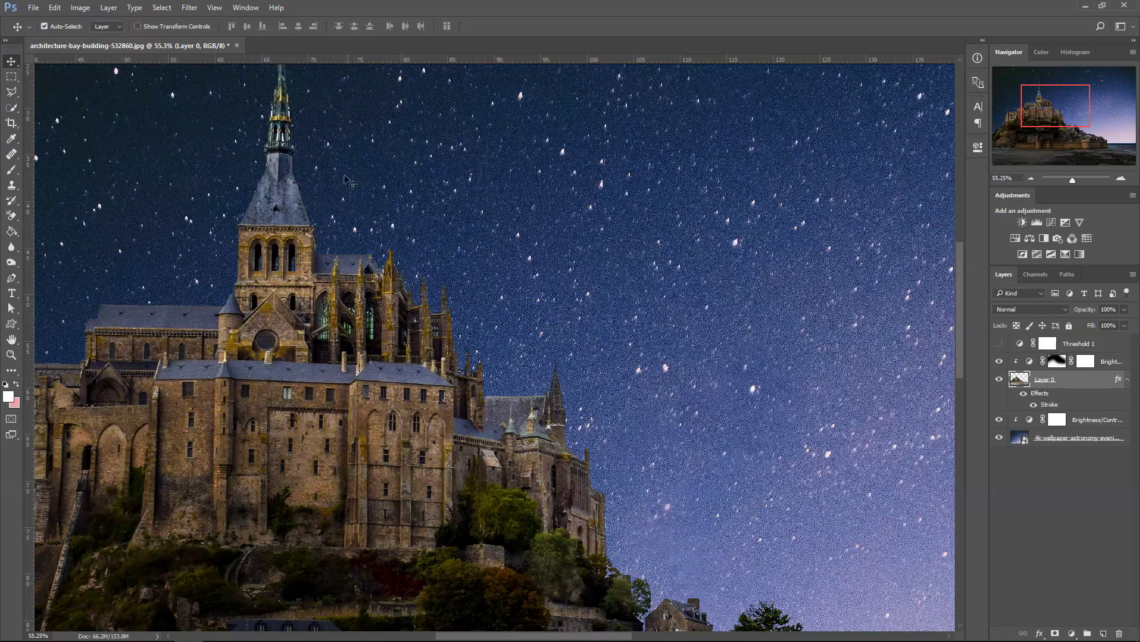
{"action": "scroll", "coordinate": [291, 172], "scroll_direction": "up", "scroll_amount": 4}
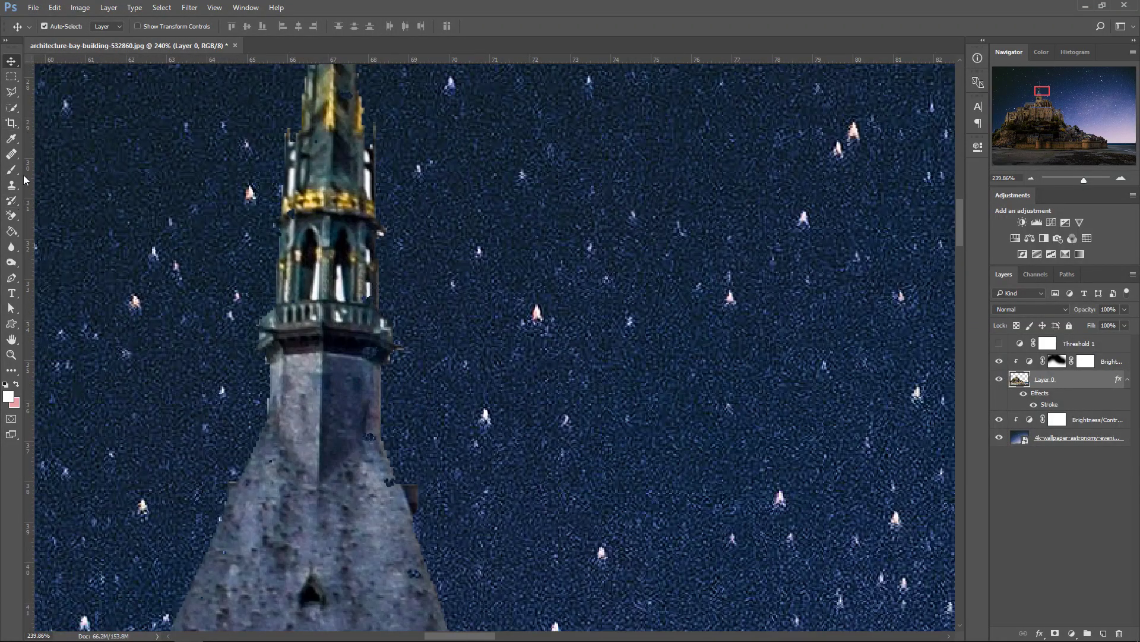
{"action": "left_click", "coordinate": [11, 216]}
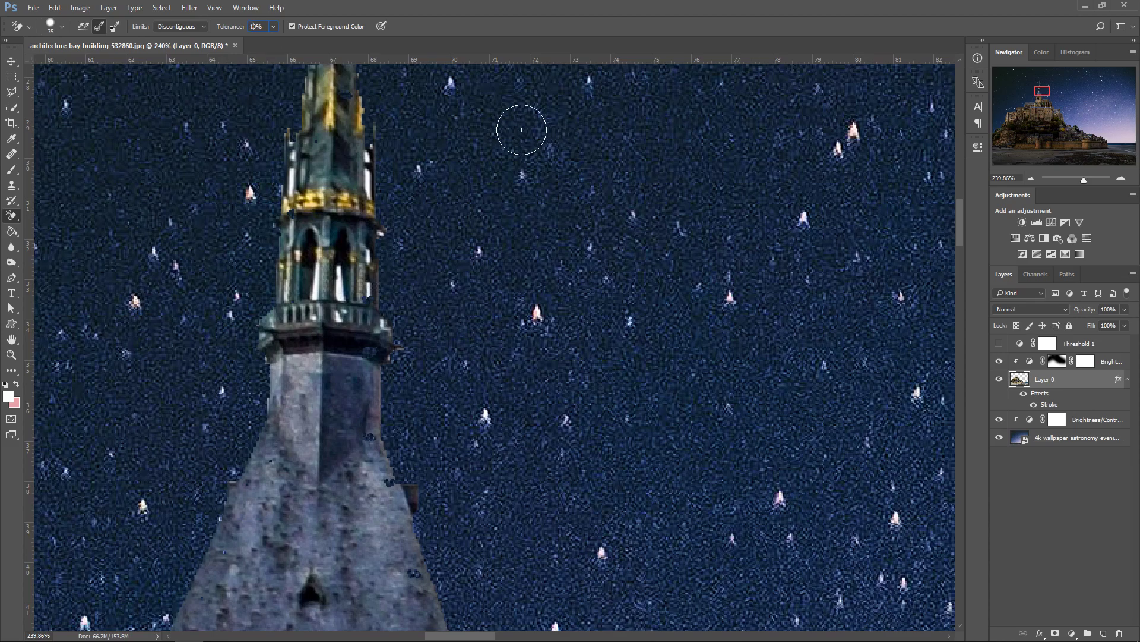
{"action": "scroll", "coordinate": [589, 358], "scroll_direction": "down", "scroll_amount": 10}
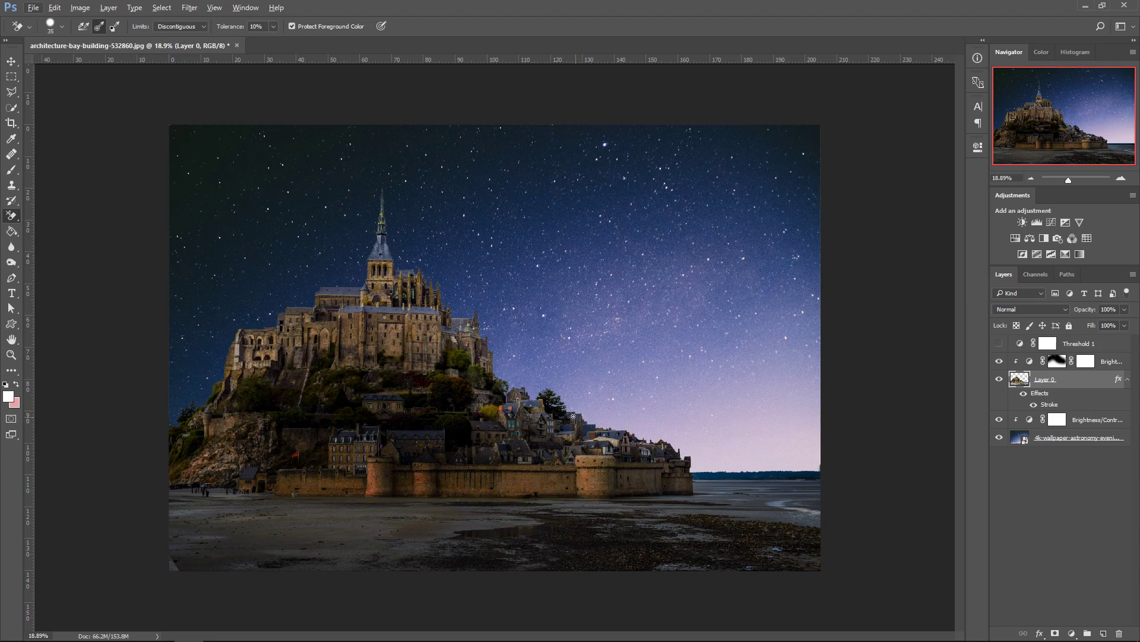
{"action": "scroll", "coordinate": [505, 380], "scroll_direction": "up", "scroll_amount": 2}
{"action": "scroll", "coordinate": [348, 229], "scroll_direction": "up", "scroll_amount": 1}
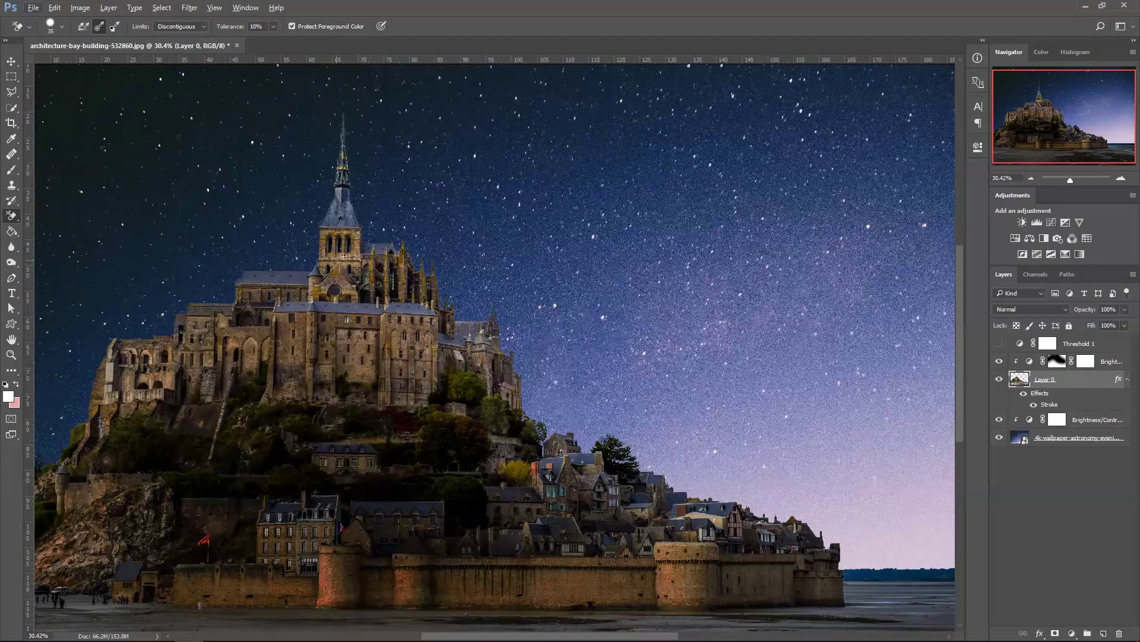
{"action": "scroll", "coordinate": [380, 208], "scroll_direction": "up", "scroll_amount": 3}
{"action": "scroll", "coordinate": [418, 190], "scroll_direction": "up", "scroll_amount": 3}
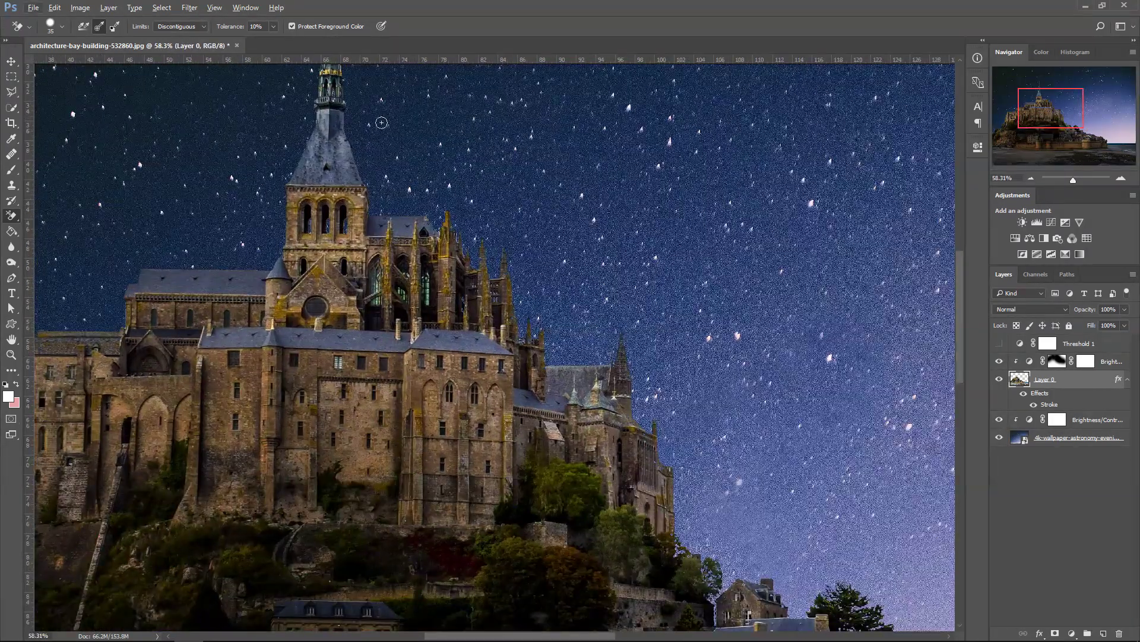
{"action": "scroll", "coordinate": [559, 380], "scroll_direction": "down", "scroll_amount": 4}
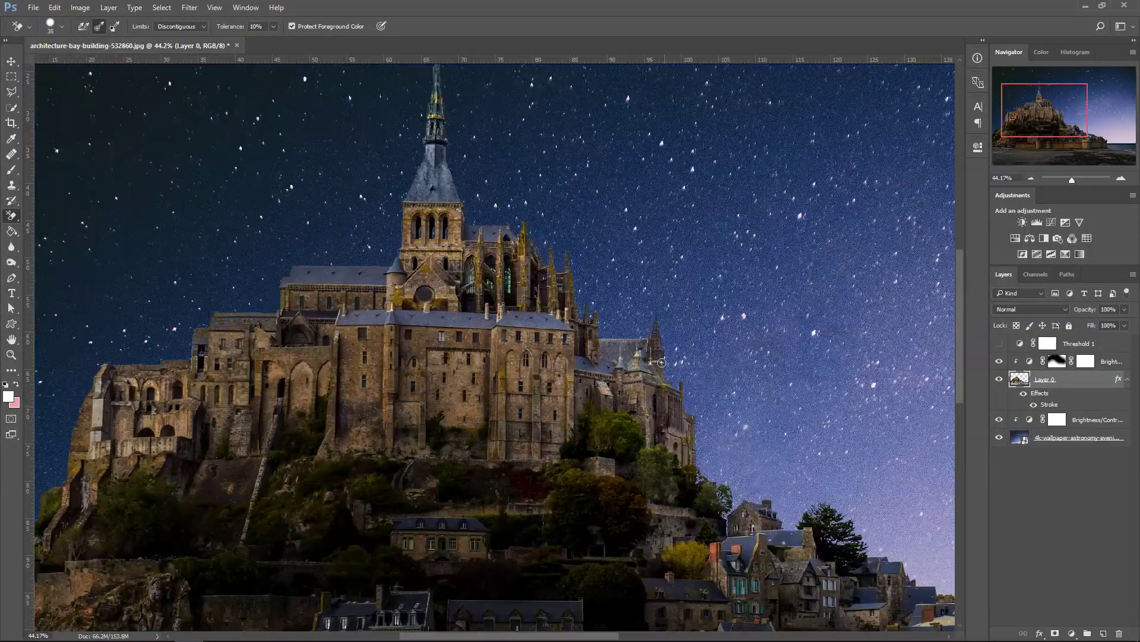
{"action": "scroll", "coordinate": [661, 364], "scroll_direction": "down", "scroll_amount": 3}
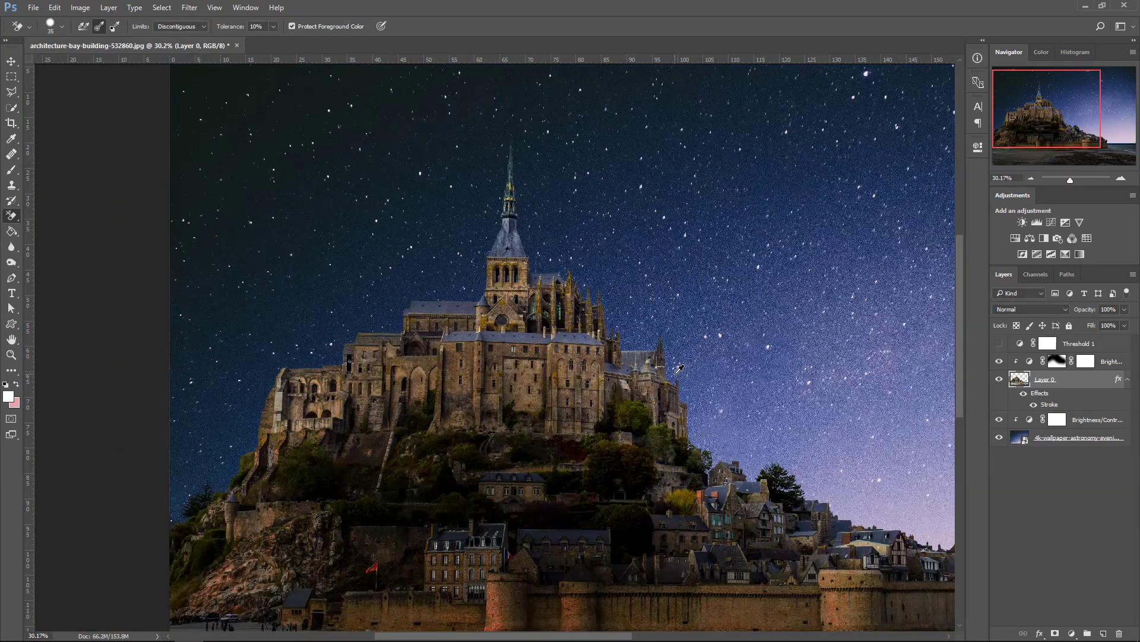
{"action": "scroll", "coordinate": [679, 369], "scroll_direction": "down", "scroll_amount": 3}
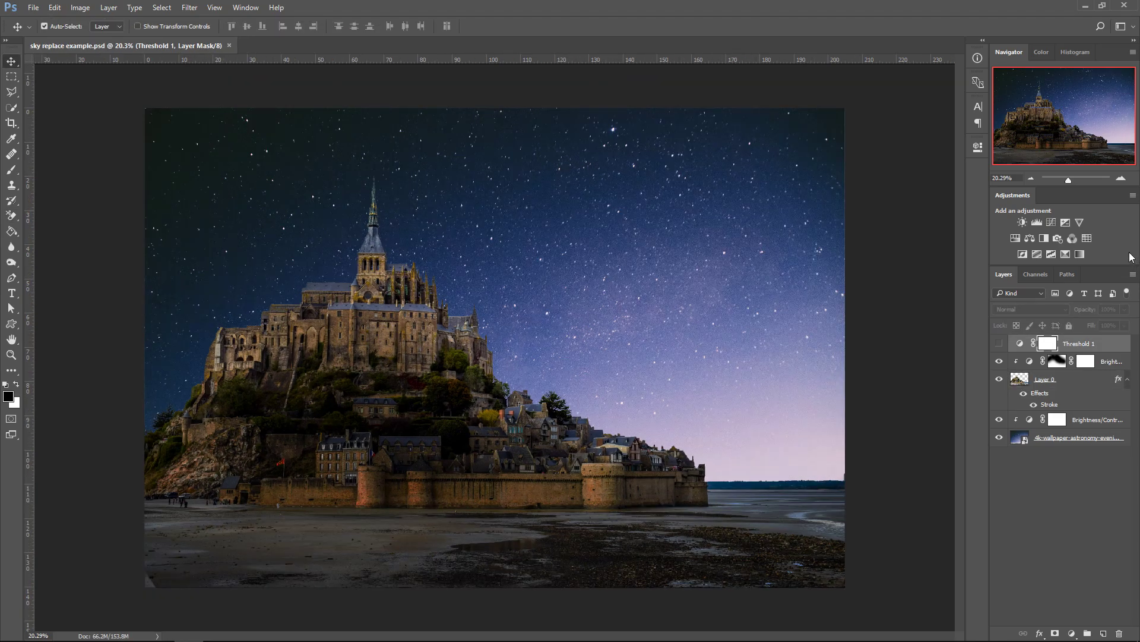
Add a Photo Filter adjustment layer set to Cooling Filter (LBB) and collapse its properties
{"action": "left_click", "coordinate": [1057, 238]}
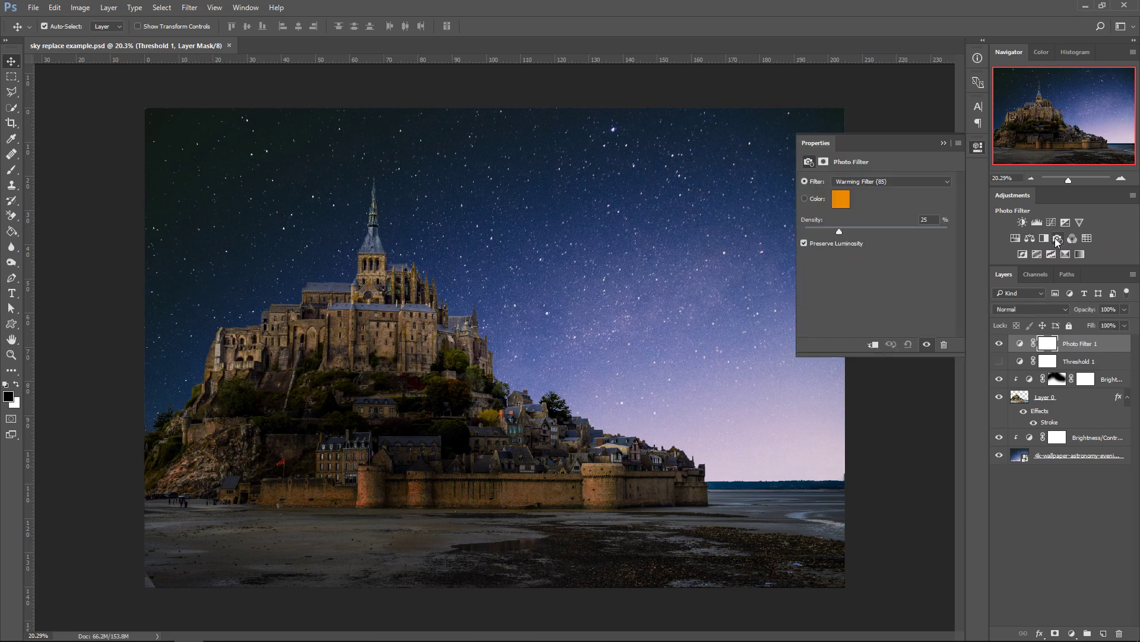
{"action": "left_click", "coordinate": [882, 183]}
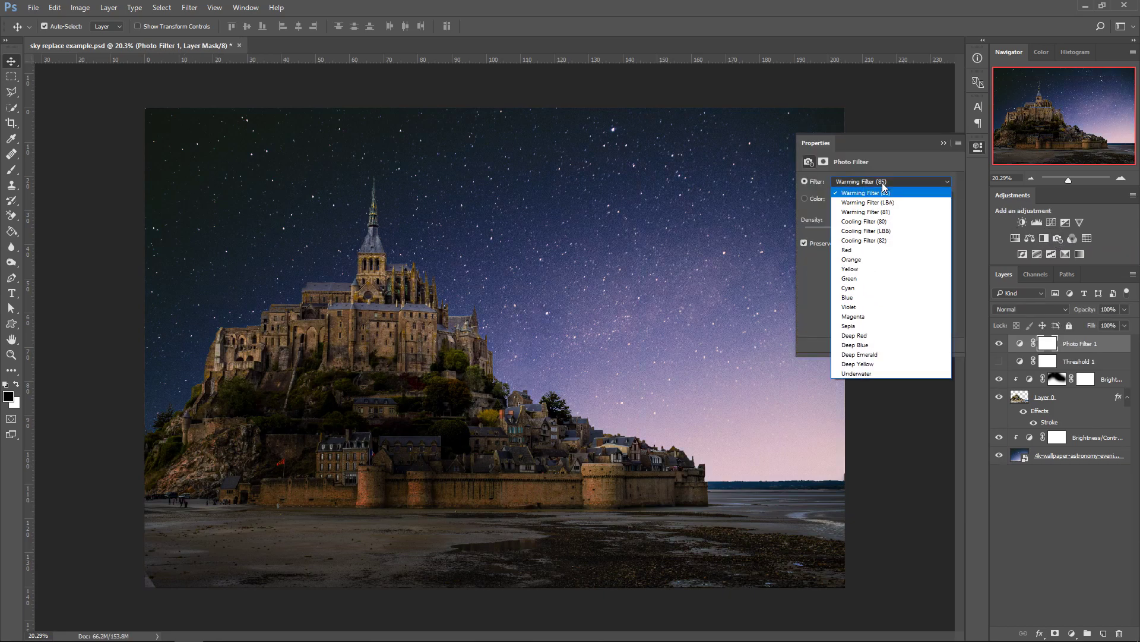
{"action": "left_click", "coordinate": [882, 231]}
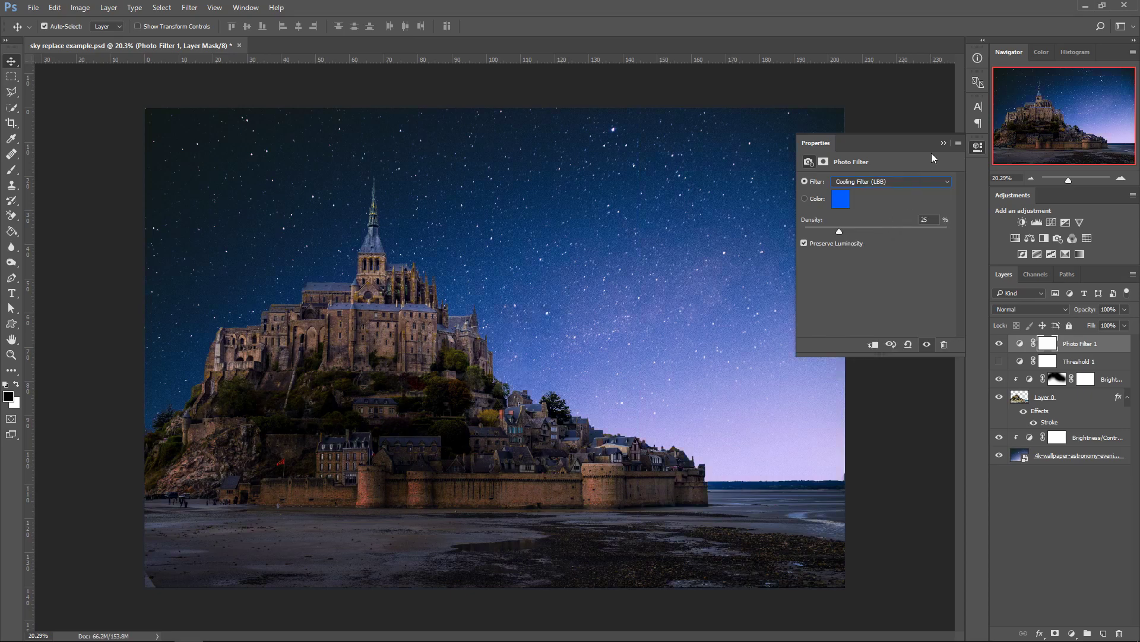
{"action": "left_click", "coordinate": [944, 142]}
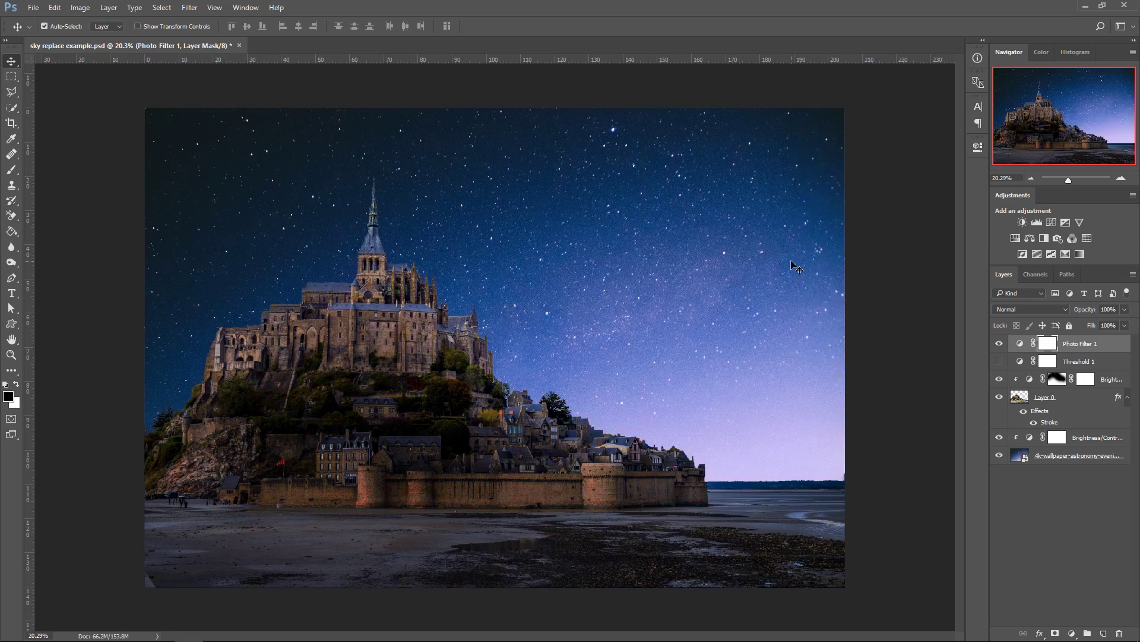